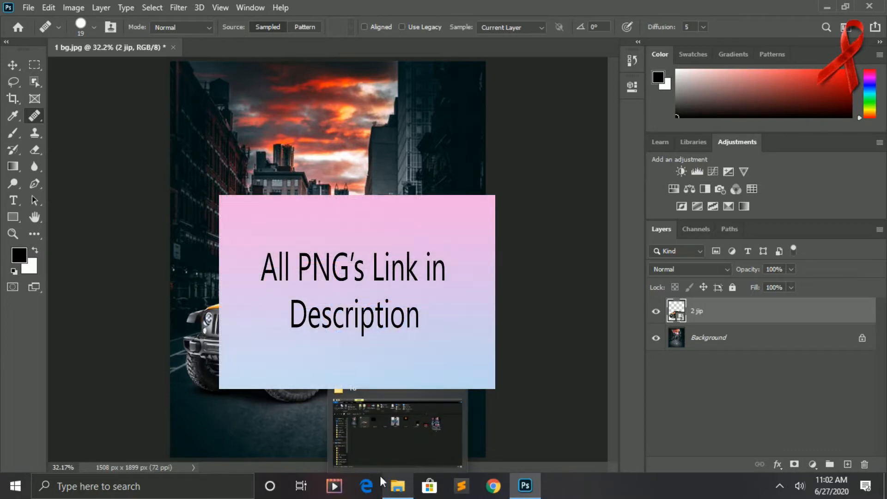
# Step: Place the 3 lights image over the sky above the jeep and set its blend mode to Screen
pyautogui.moveTo(286, 152); pyautogui.dragTo(342, 323)
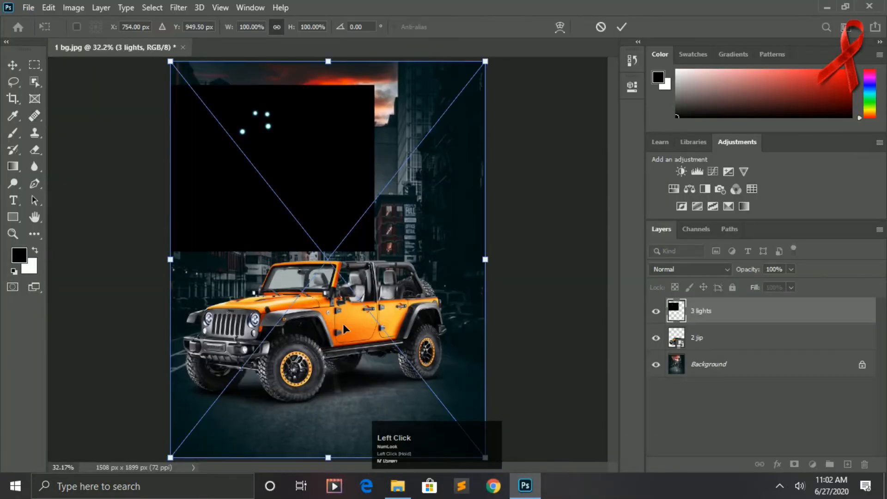
pyautogui.moveTo(292, 116)
pyautogui.mouseDown()
pyautogui.moveTo(291, 132)
pyautogui.moveTo(297, 118)
pyautogui.moveTo(308, 135)
pyautogui.mouseUp()
pyautogui.press('Return')
pyautogui.click(673, 273)
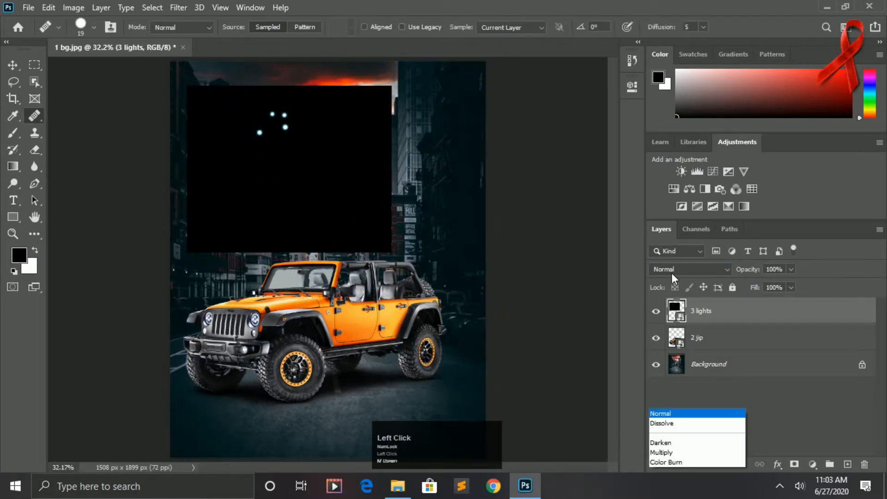
pyautogui.click(666, 256)
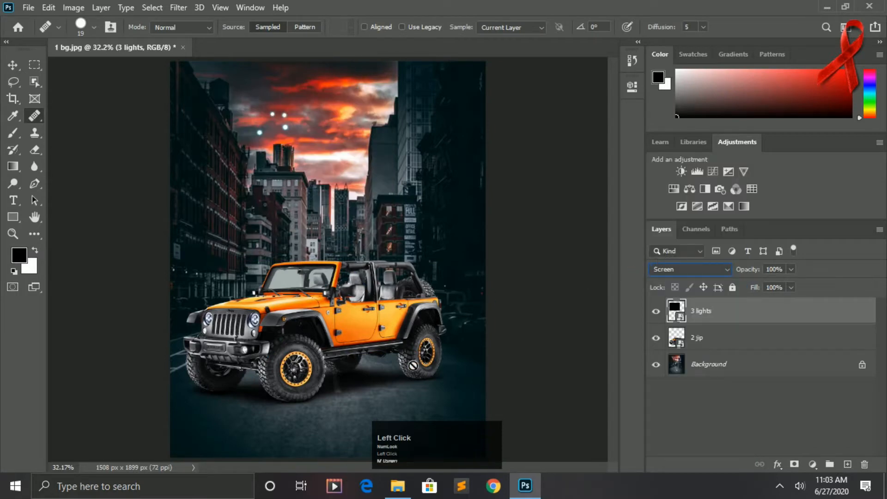
# Step: Place the 4 fire image from the 18 folder over the skyline and set its blend mode to Screen
pyautogui.moveTo(402, 488)
pyautogui.click(402, 436)
pyautogui.click(358, 157)
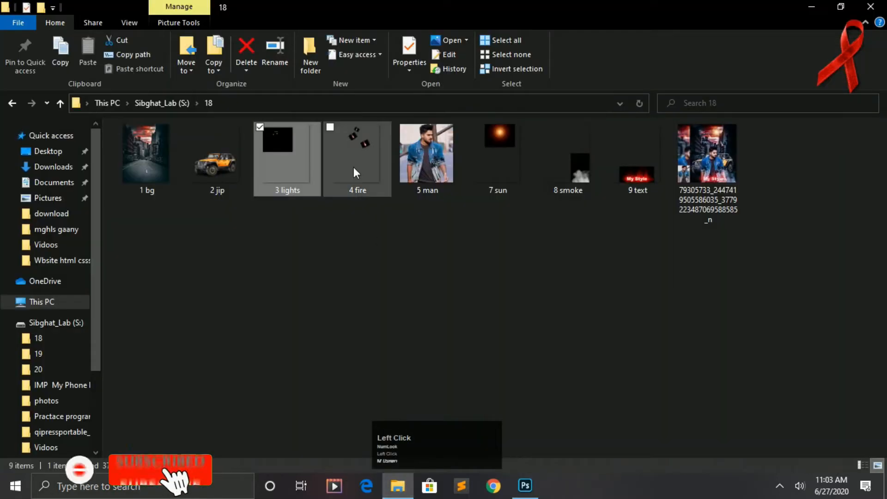
pyautogui.moveTo(358, 157); pyautogui.dragTo(384, 350)
pyautogui.moveTo(491, 273); pyautogui.dragTo(430, 272)
pyautogui.press('Return')
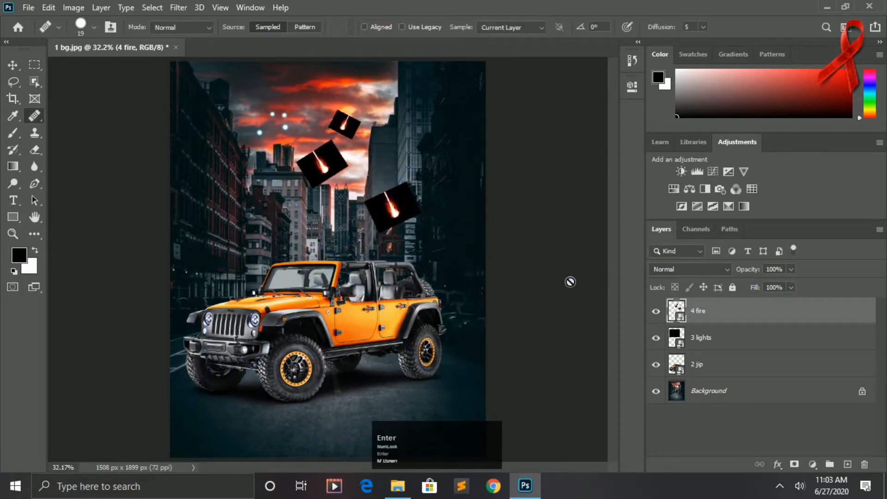
pyautogui.click(658, 273)
pyautogui.click(665, 253)
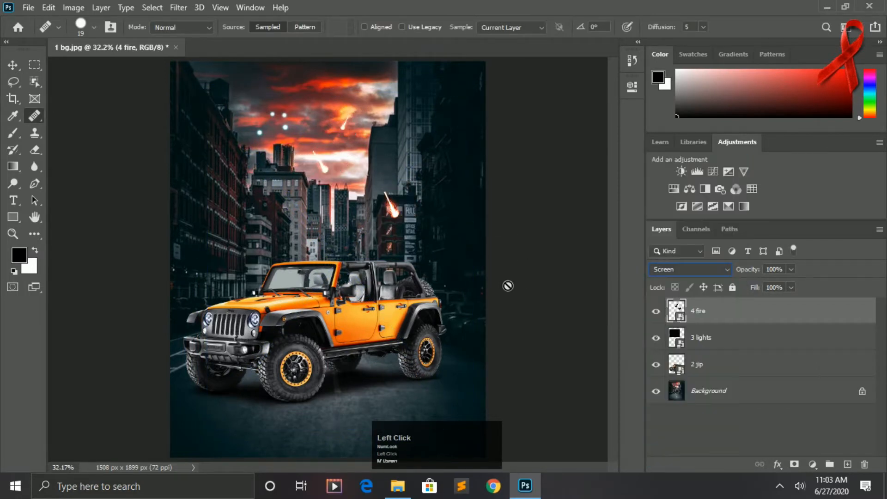
# Step: Place the 5 man photo from the 18 folder and position it at the bottom centre of the composition
pyautogui.click(397, 485)
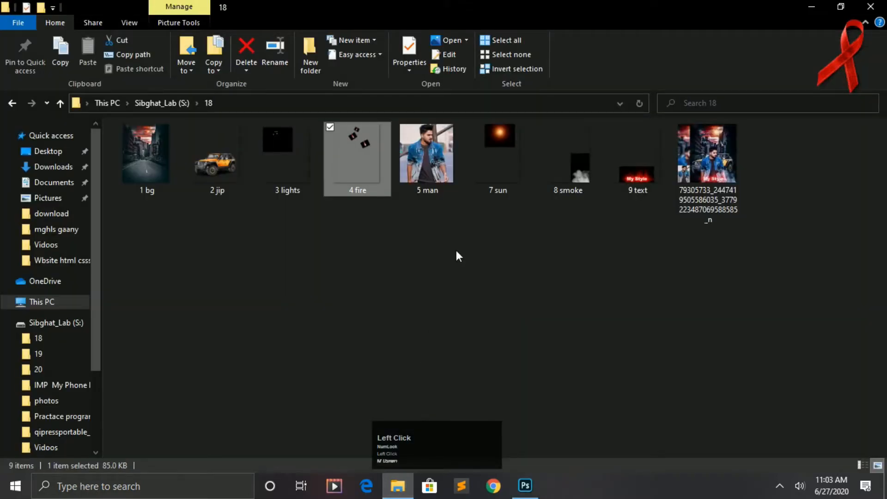
pyautogui.click(429, 184)
pyautogui.moveTo(428, 180); pyautogui.dragTo(383, 370)
pyautogui.moveTo(340, 337); pyautogui.dragTo(338, 420)
pyautogui.press('Return')
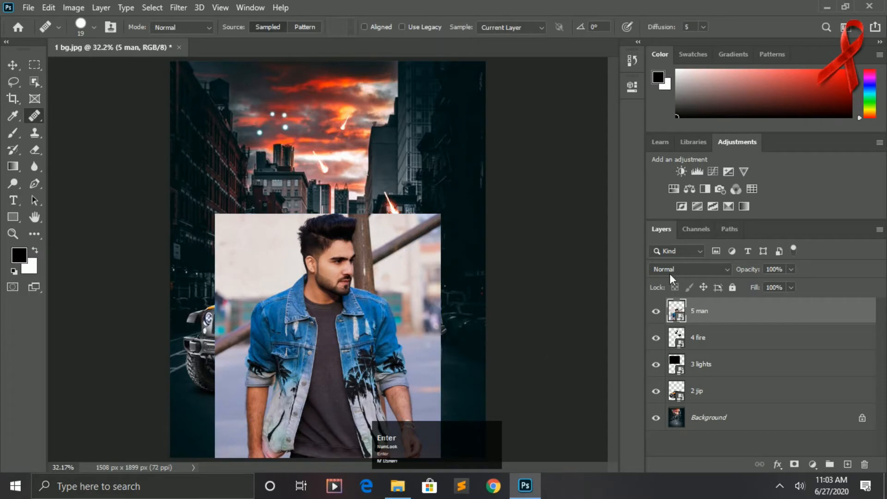
pyautogui.click(670, 272)
pyautogui.click(162, 178)
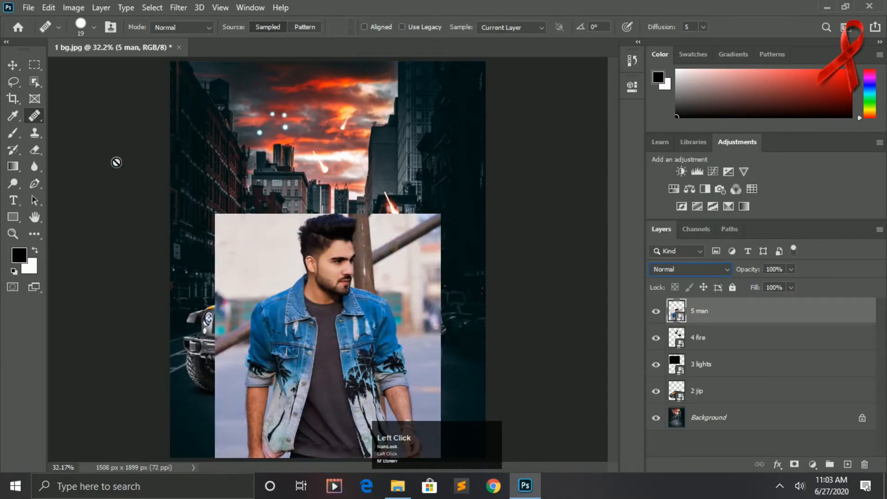
pyautogui.click(407, 272)
pyautogui.press('Return')
pyautogui.click(631, 88)
pyautogui.scroll(1, 531, 194)
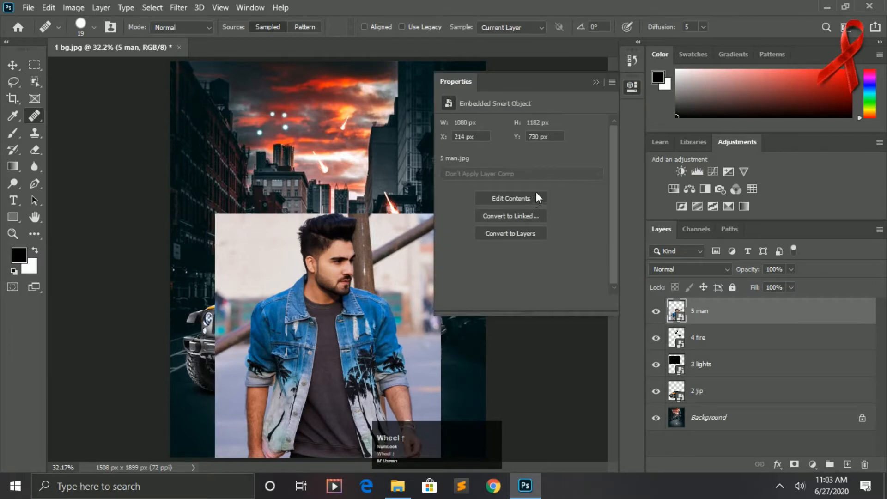
pyautogui.click(596, 83)
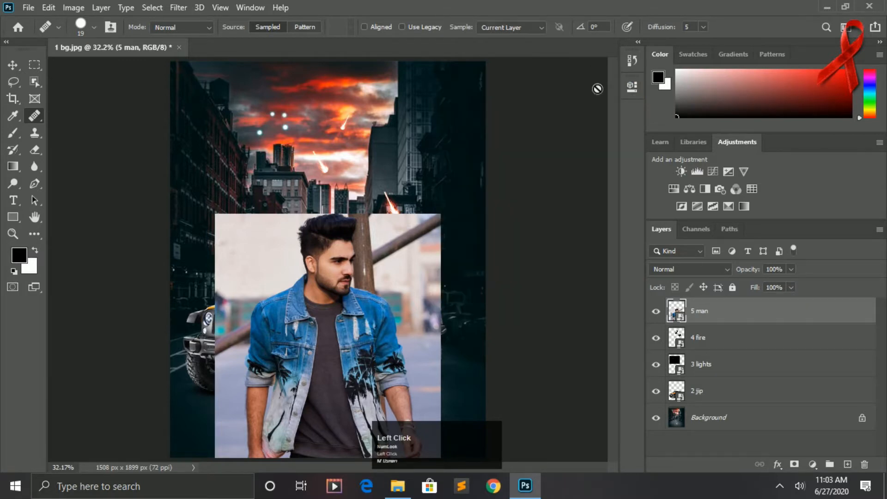
# Step: Rasterize the 5 man smart object into a pixel layer
pyautogui.click(337, 378)
pyautogui.press('Return')
pyautogui.press('b')
pyautogui.click(228, 261)
pyautogui.press('Return')
# Step: Remove the background of the 5 man layer with the Remove Background quick action
pyautogui.click(632, 88)
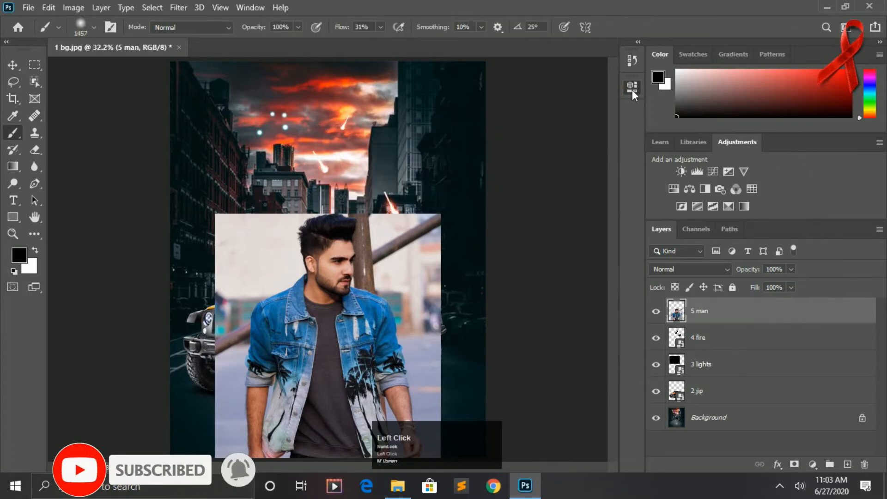
pyautogui.scroll(-1, 529, 211)
pyautogui.click(516, 265)
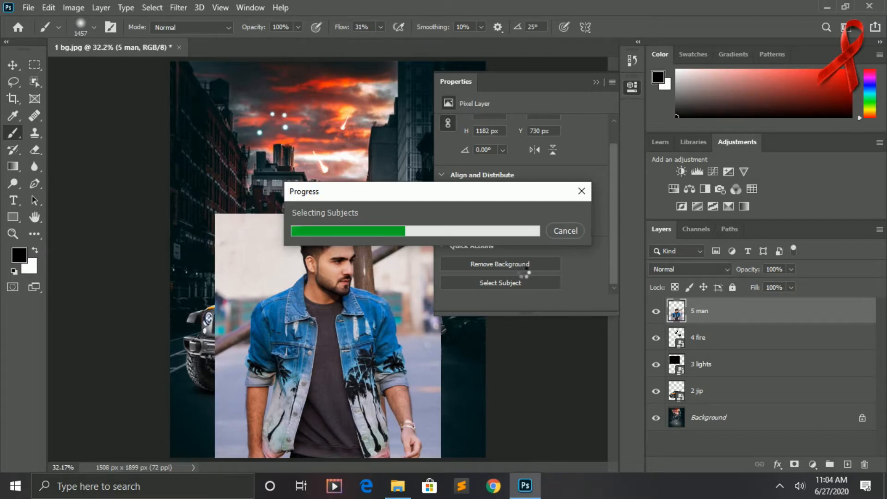
pyautogui.click(595, 82)
pyautogui.click(13, 67)
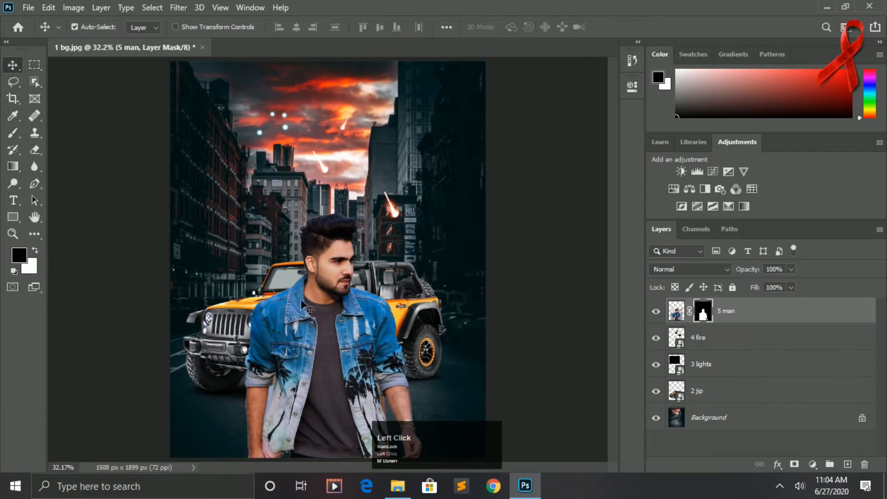
# Step: Set up a harder 45 px brush at the man's forearm for refining the 5 man layer mask
pyautogui.scroll(2, 379, 294)
pyautogui.scroll(-5, 308, 318)
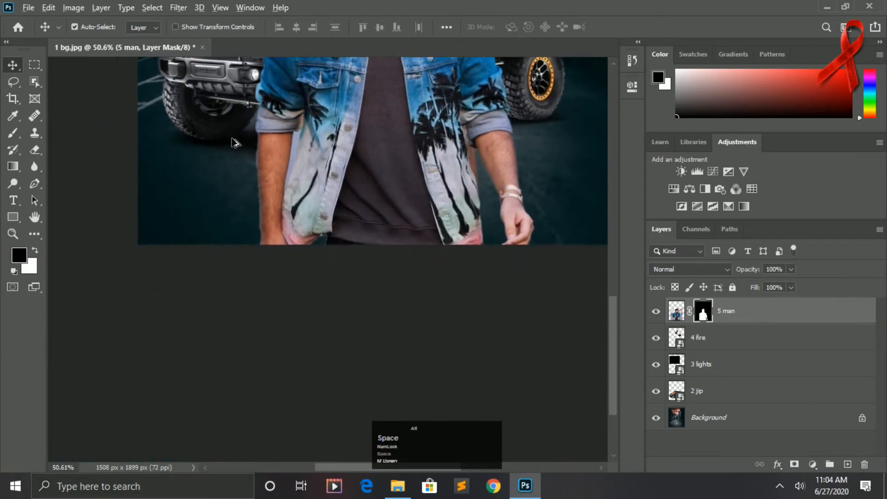
pyautogui.scroll(4, 245, 134)
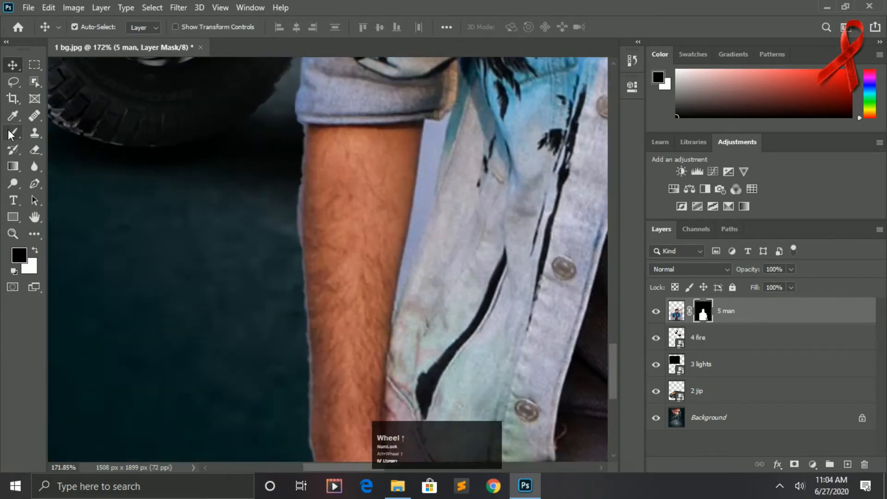
pyautogui.click(12, 133)
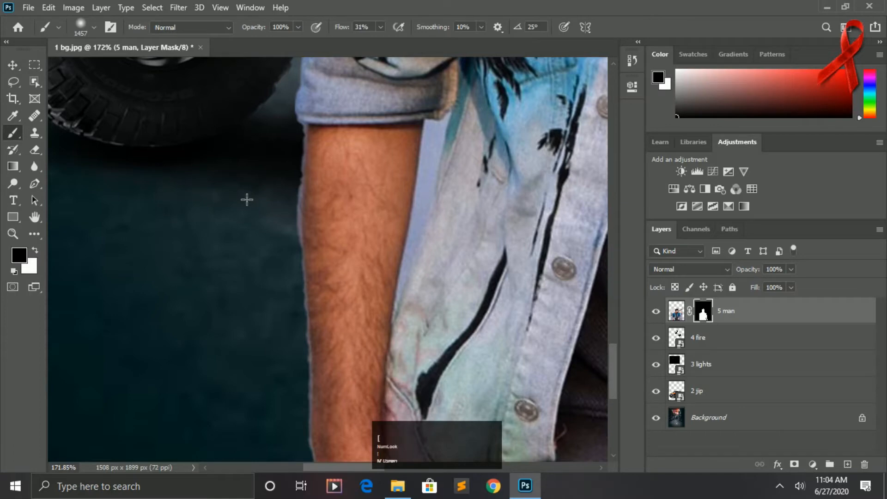
pyautogui.press('[')
pyautogui.press('[')
pyautogui.press('[')
pyautogui.press('[')
pyautogui.press('[')
pyautogui.press('[')
pyautogui.press('[')
pyautogui.press('[')
pyautogui.press('[')
pyautogui.press('[')
pyautogui.press('[')
pyautogui.press('[')
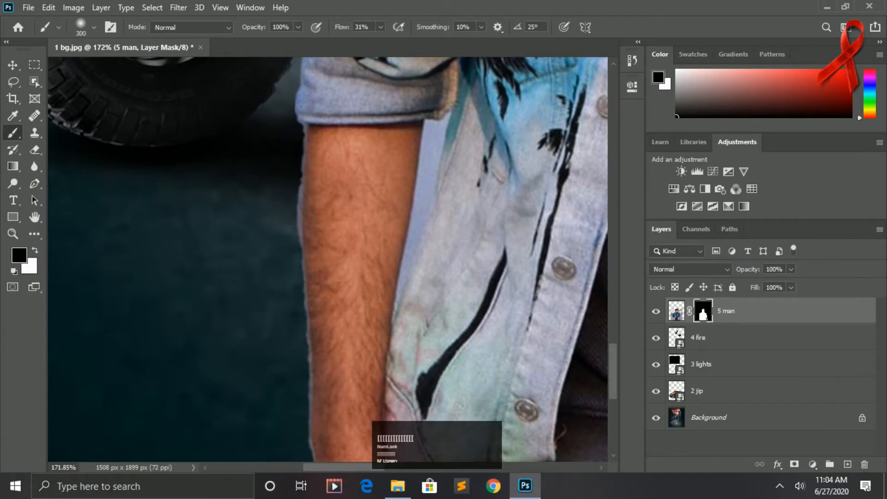
pyautogui.press('[')
pyautogui.rightClick(305, 266)
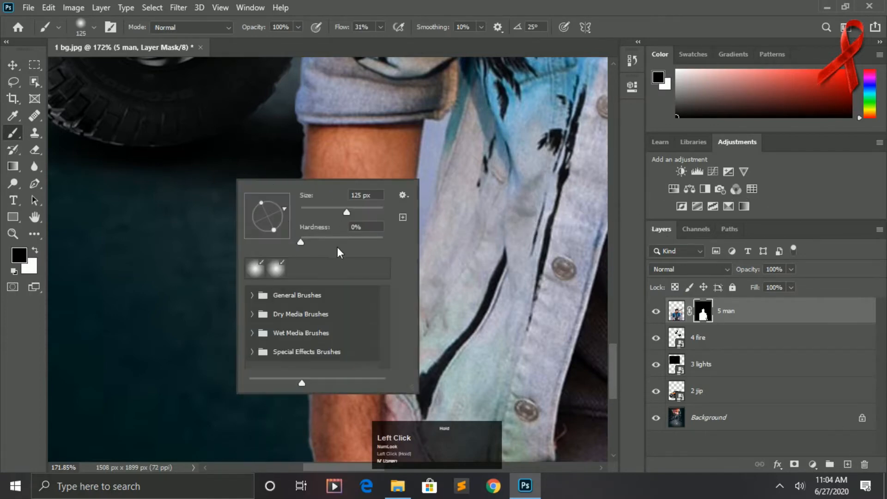
pyautogui.press('Return')
pyautogui.press('[')
pyautogui.press('[')
pyautogui.press('[')
pyautogui.press('[')
pyautogui.press('[')
pyautogui.press('[')
pyautogui.press('[')
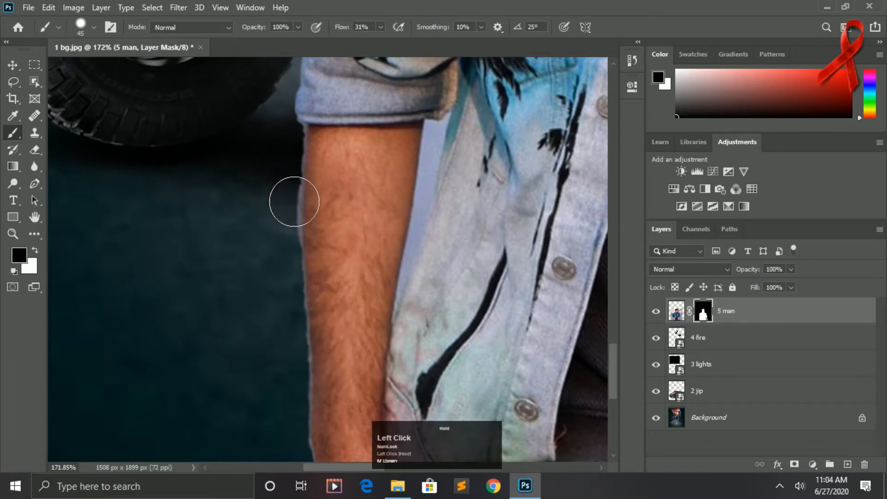
# Step: Paint black on the mask along the outer edge of the man's forearm, raising the brush flow to 100%
pyautogui.moveTo(300, 242); pyautogui.dragTo(297, 216)
pyautogui.moveTo(297, 217)
pyautogui.mouseDown()
pyautogui.moveTo(301, 268)
pyautogui.moveTo(303, 168)
pyautogui.mouseUp()
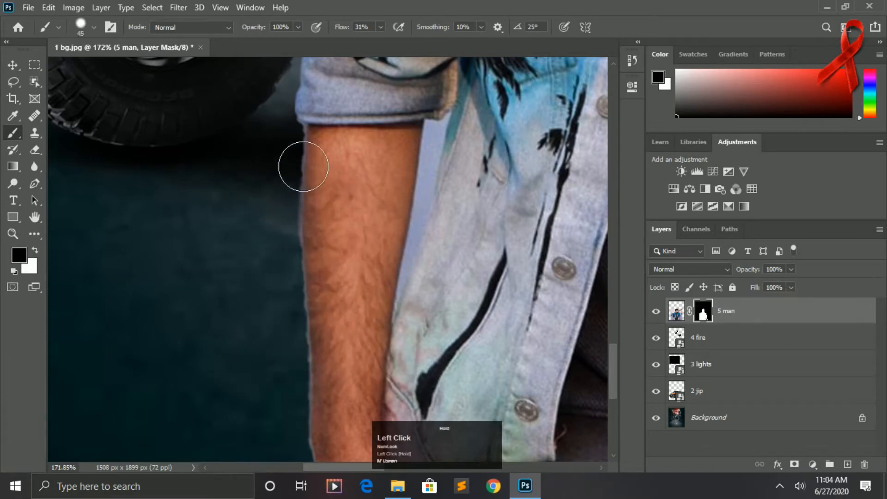
pyautogui.moveTo(380, 27); pyautogui.dragTo(418, 47)
pyautogui.moveTo(300, 186); pyautogui.dragTo(305, 362)
pyautogui.moveTo(305, 160); pyautogui.dragTo(305, 138)
# Step: Continue painting out background fringe along the rest of the man's outline on the mask, using a smaller brush for fine areas
pyautogui.press('space')
pyautogui.moveTo(279, 291)
pyautogui.mouseDown()
pyautogui.moveTo(247, 61)
pyautogui.moveTo(261, 168)
pyautogui.mouseUp()
pyautogui.moveTo(285, 196); pyautogui.dragTo(293, 303)
pyautogui.press('space')
pyautogui.moveTo(264, 117); pyautogui.dragTo(231, 234)
pyautogui.moveTo(259, 257)
pyautogui.mouseDown()
pyautogui.moveTo(252, 305)
pyautogui.moveTo(260, 367)
pyautogui.mouseUp()
pyautogui.press('space')
pyautogui.moveTo(302, 240); pyautogui.dragTo(124, 303)
pyautogui.click(200, 211)
pyautogui.press('[')
pyautogui.press('[')
pyautogui.click(200, 196)
pyautogui.scroll(4, 196, 195)
pyautogui.moveTo(203, 186)
pyautogui.mouseDown()
pyautogui.moveTo(236, 184)
pyautogui.moveTo(237, 221)
pyautogui.moveTo(212, 314)
pyautogui.moveTo(207, 230)
pyautogui.moveTo(240, 162)
pyautogui.mouseUp()
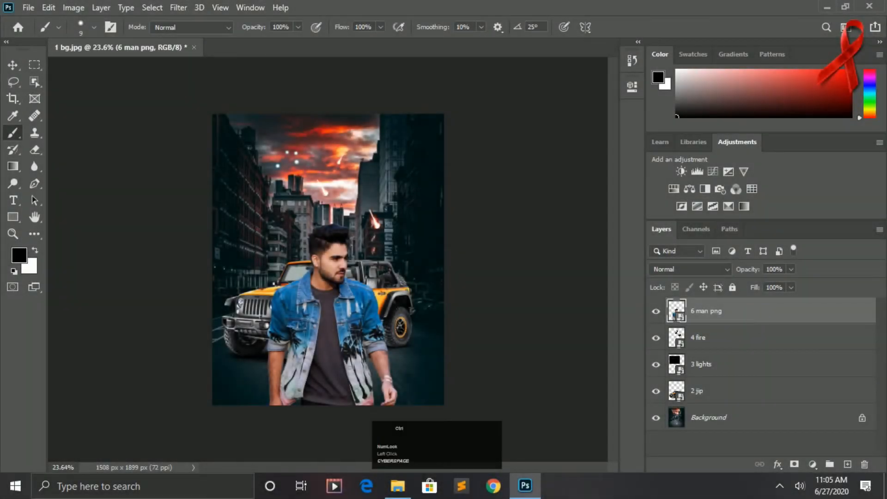
# Step: Enlarge the 6 man png layer slightly with Free Transform
pyautogui.hotkey('ctrl', 't')
pyautogui.moveTo(336, 234); pyautogui.dragTo(336, 230)
pyautogui.press('Return')
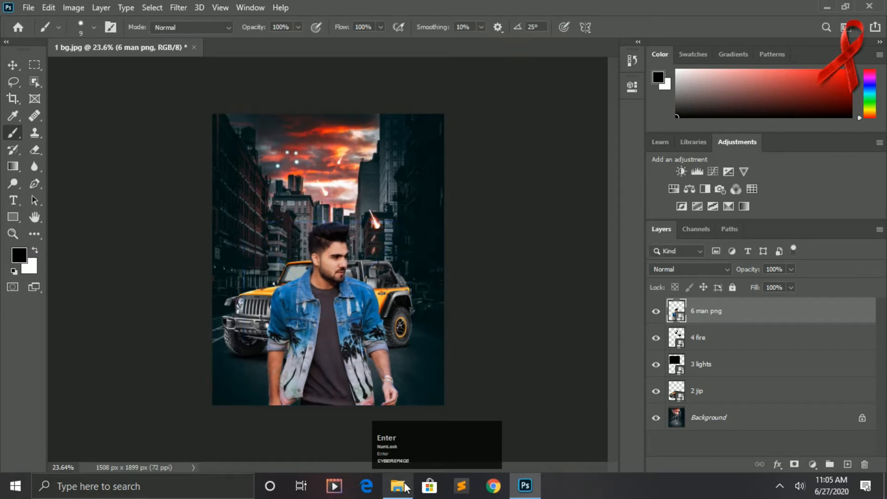
# Step: Place the 7 sun image from the 18 folder over the sky and set its blend mode to Screen
pyautogui.click(398, 485)
pyautogui.moveTo(501, 173); pyautogui.dragTo(436, 390)
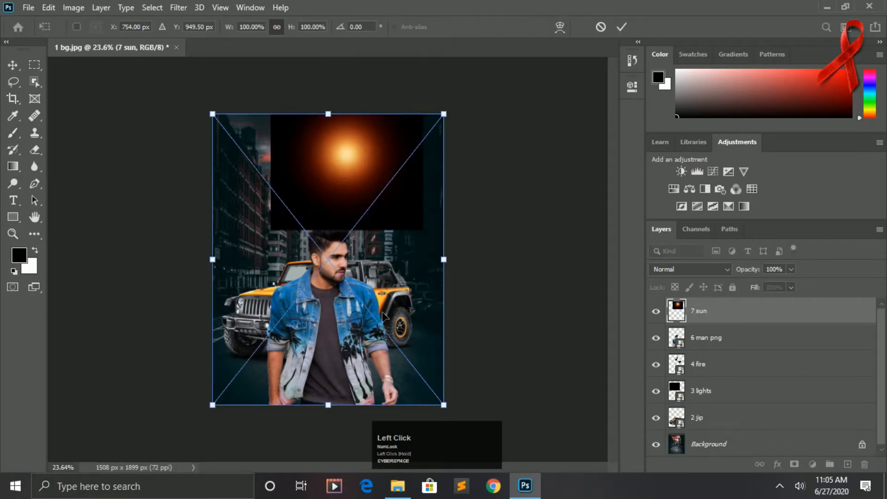
pyautogui.press('Return')
pyautogui.click(664, 269)
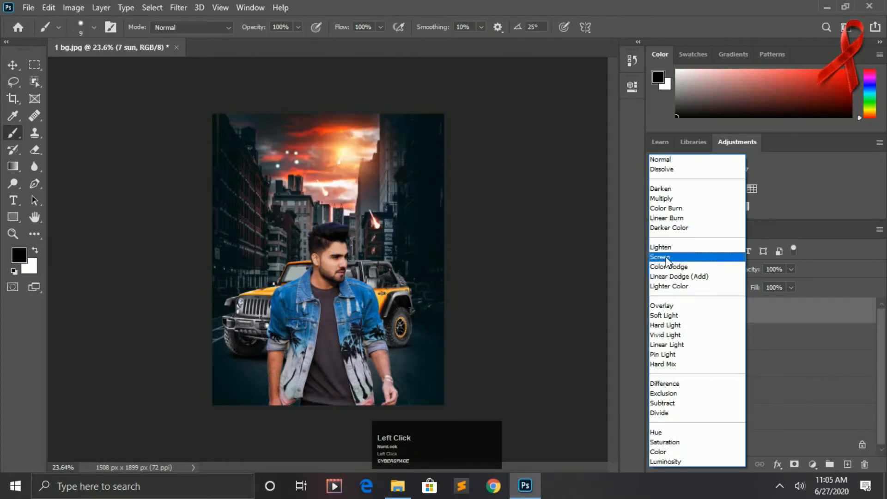
pyautogui.click(666, 257)
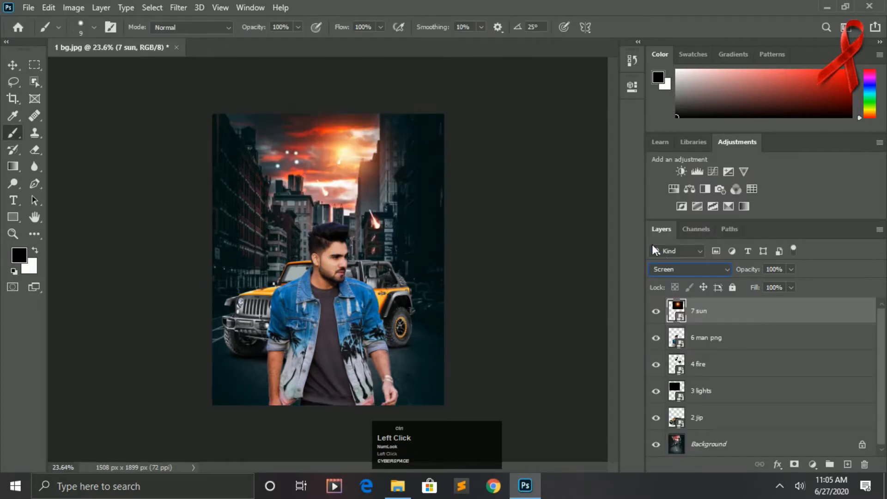
# Step: Enlarge the 7 sun layer and reposition its glow over the buildings' gap in the sky
pyautogui.hotkey('ctrl', 't')
pyautogui.moveTo(450, 265); pyautogui.dragTo(469, 260)
pyautogui.moveTo(411, 261); pyautogui.dragTo(403, 262)
pyautogui.press('Return')
# Step: Place the 8 smoke image from the 18 folder beside the man's hand and set its blend mode to Screen
pyautogui.click(397, 485)
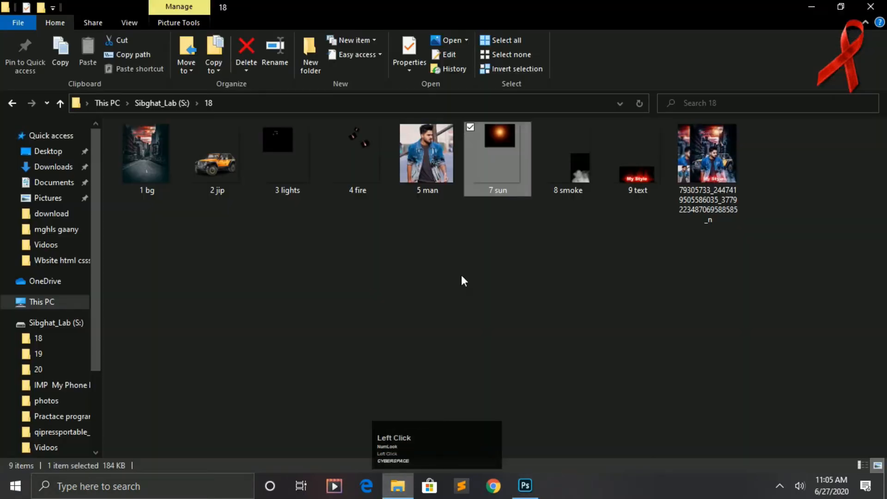
pyautogui.moveTo(565, 171); pyautogui.dragTo(453, 364)
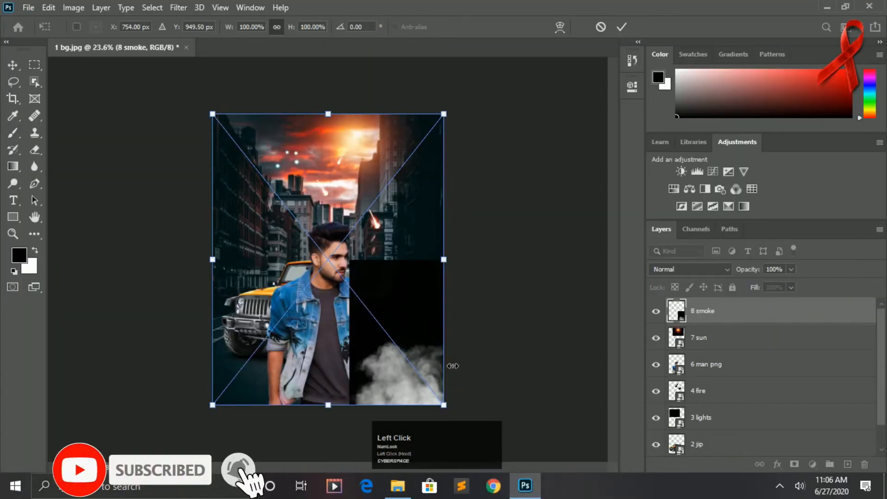
pyautogui.moveTo(211, 276); pyautogui.dragTo(206, 277)
pyautogui.press('Return')
pyautogui.click(666, 272)
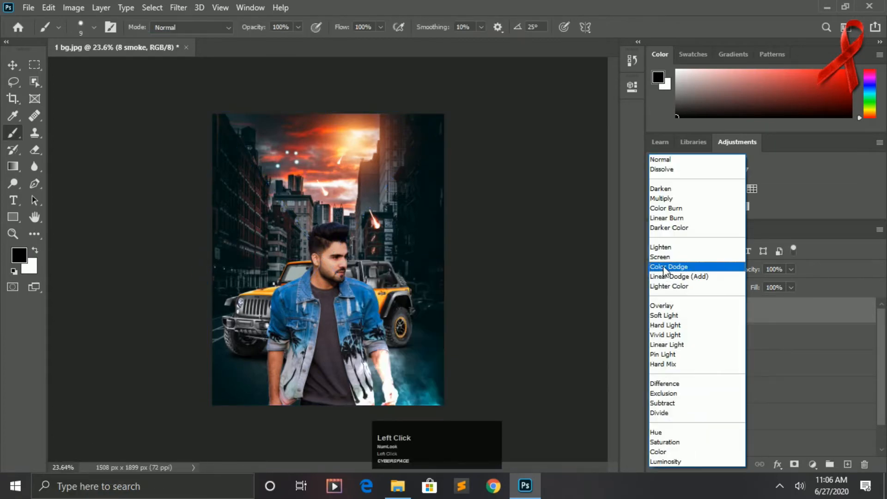
pyautogui.click(659, 257)
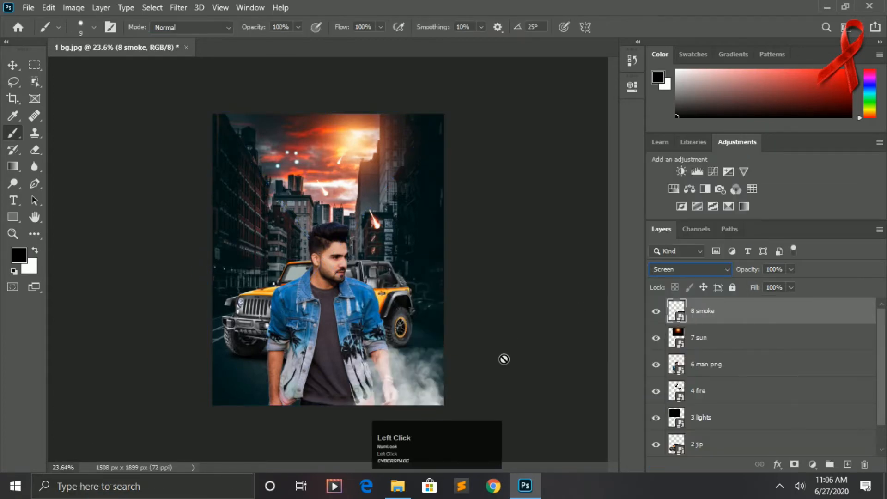
# Step: Scale the 8 smoke layer to about 110%, reposition it in the image's lower right corner, and set its fill to 83%
pyautogui.hotkey('ctrl', 't')
pyautogui.moveTo(428, 343); pyautogui.dragTo(436, 344)
pyautogui.moveTo(333, 110); pyautogui.dragTo(332, 88)
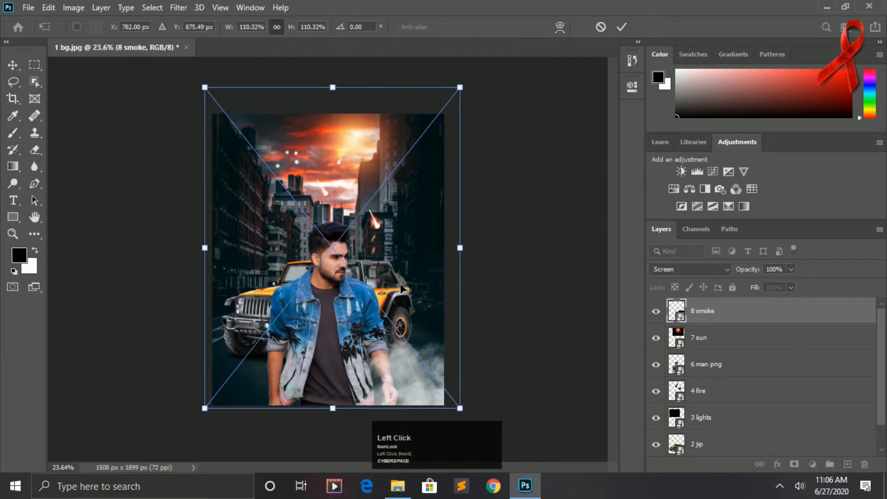
pyautogui.moveTo(417, 315); pyautogui.dragTo(408, 313)
pyautogui.press('Return')
pyautogui.press('b')
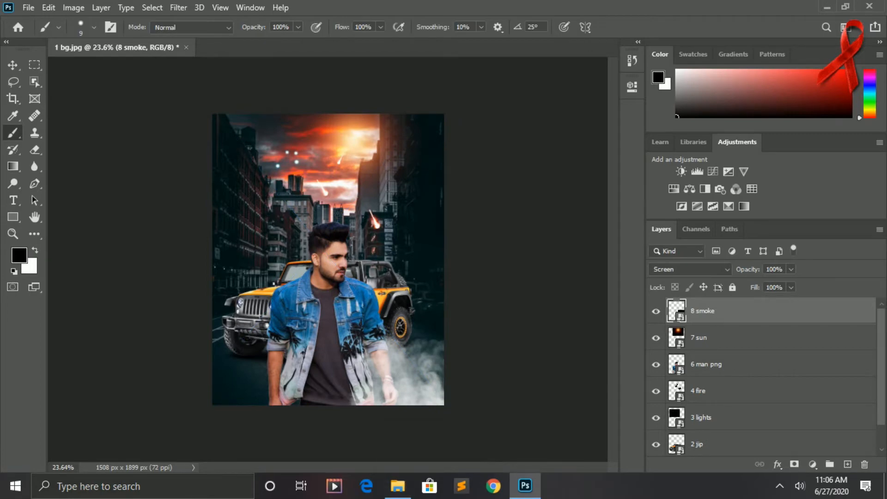
pyautogui.click(791, 287)
pyautogui.moveTo(781, 304); pyautogui.dragTo(779, 306)
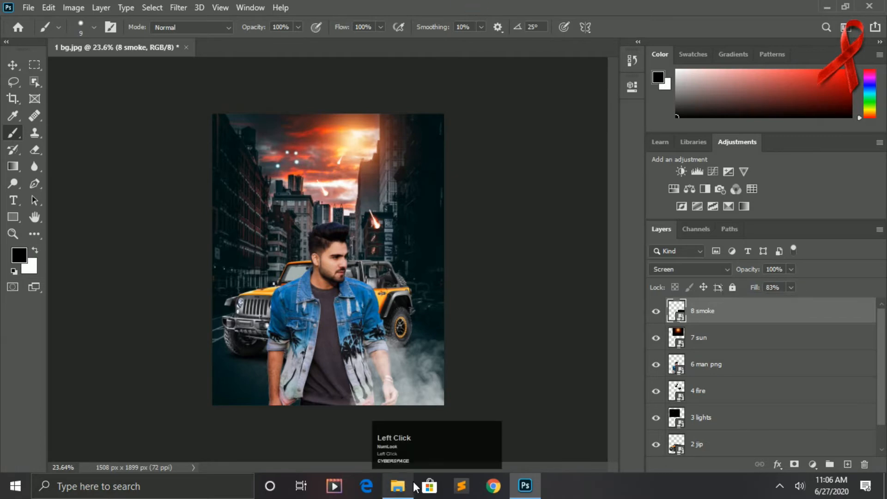
# Step: Place the 9 text image from the 18 folder over the composition and set its blend mode to Screen
pyautogui.click(397, 485)
pyautogui.moveTo(629, 181); pyautogui.dragTo(336, 359)
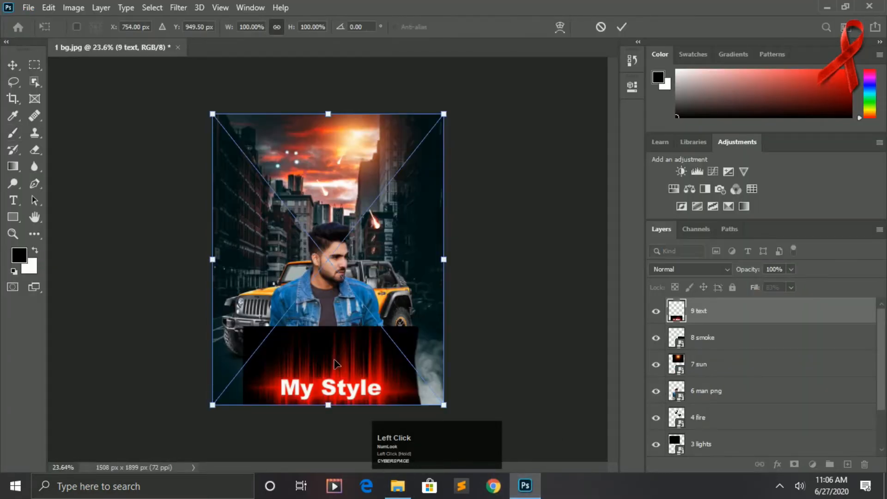
pyautogui.press('Return')
pyautogui.click(674, 269)
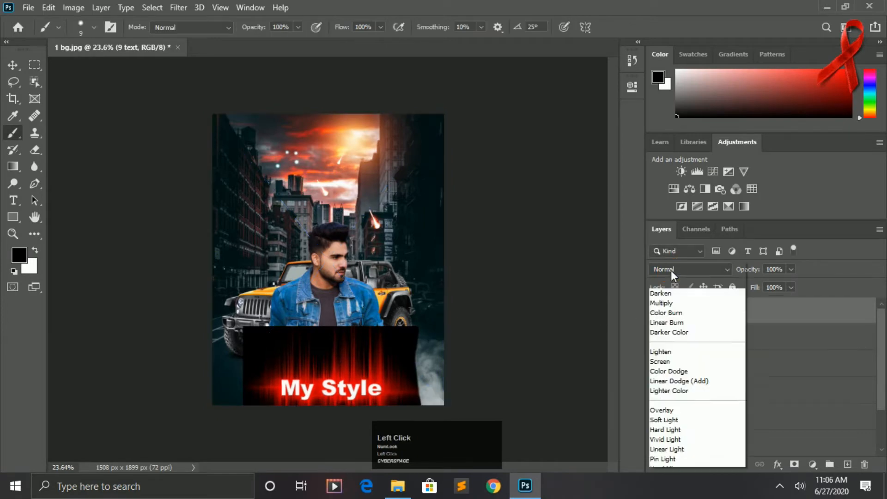
pyautogui.click(658, 259)
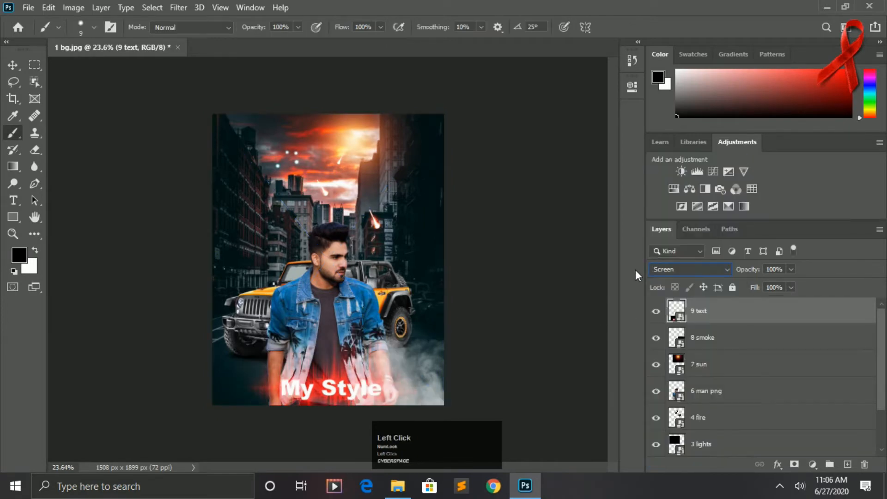
# Step: Shift the 9 text layer slightly left so the My Style lettering sits centred under the man
pyautogui.hotkey('ctrl', 't')
pyautogui.moveTo(295, 373); pyautogui.dragTo(289, 373)
pyautogui.press('Return')
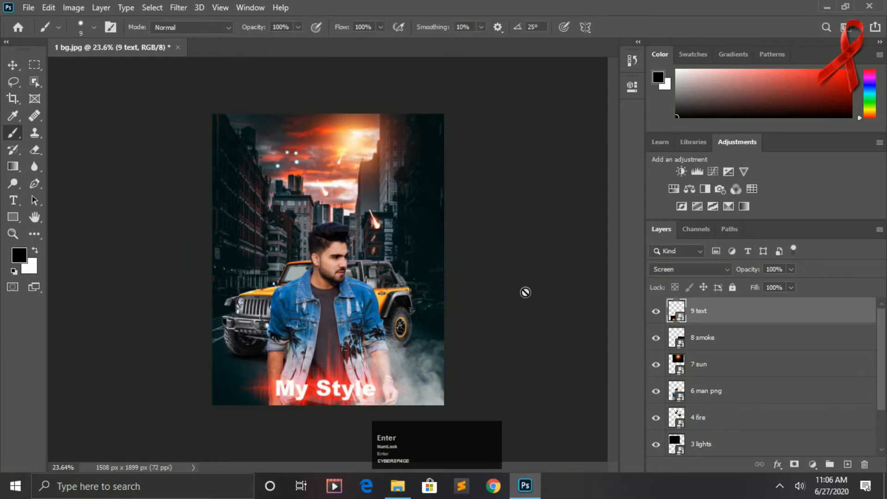
# Step: Stamp all visible layers into a new layer and set Camera Raw Contrast +33, Highlights -26, Shadows +43, Whites +16 and Blacks +36
pyautogui.hotkey('ctrl', 'shift', 'alt', 'e')
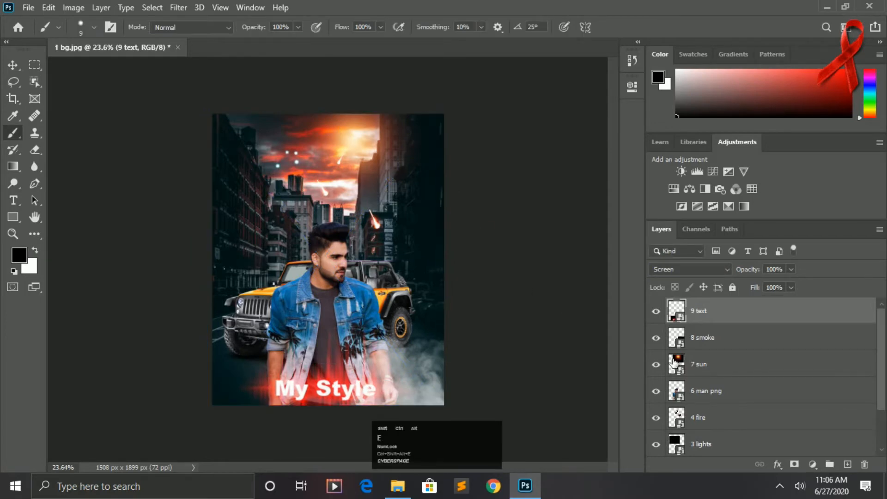
pyautogui.click(179, 7)
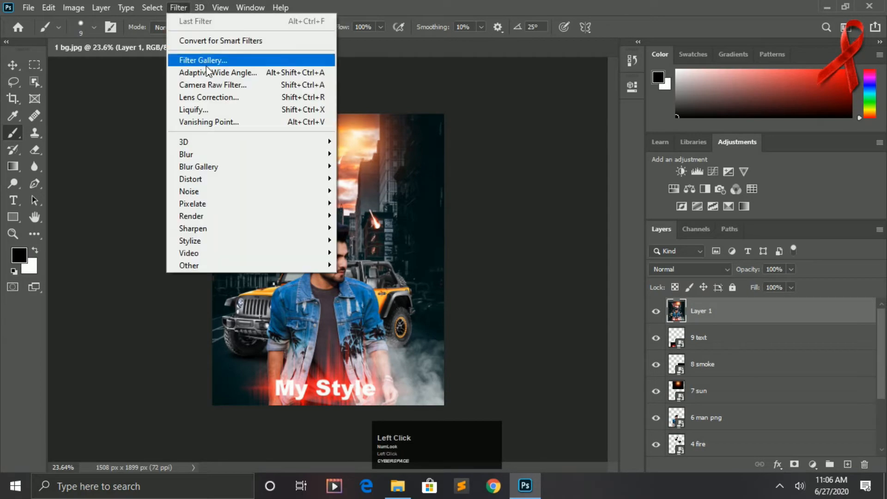
pyautogui.click(209, 81)
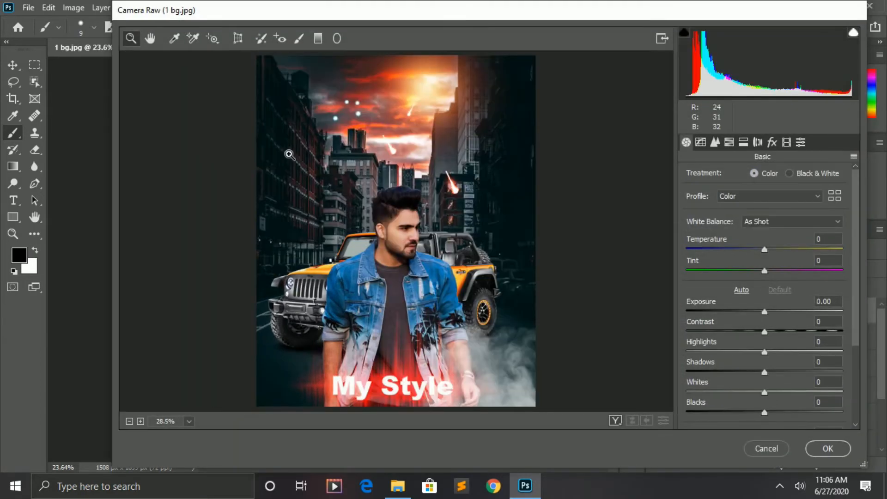
pyautogui.moveTo(767, 329); pyautogui.dragTo(790, 329)
pyautogui.scroll(-3, 780, 326)
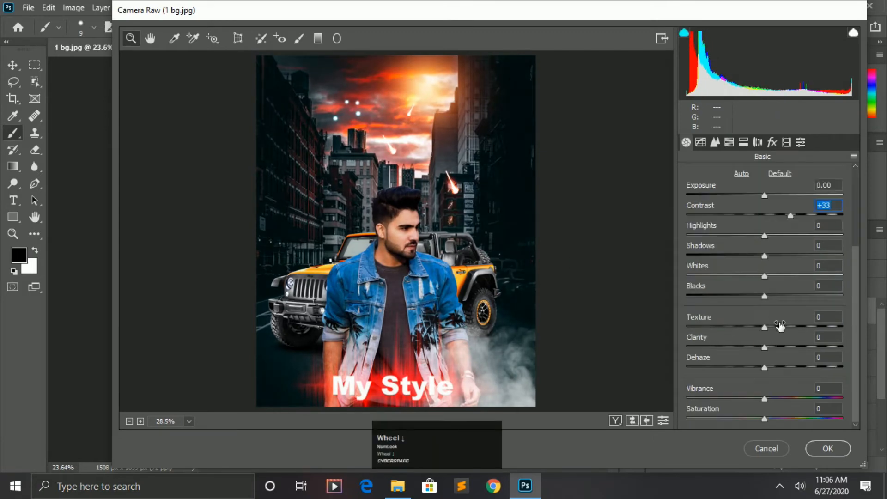
pyautogui.moveTo(766, 234); pyautogui.dragTo(795, 288)
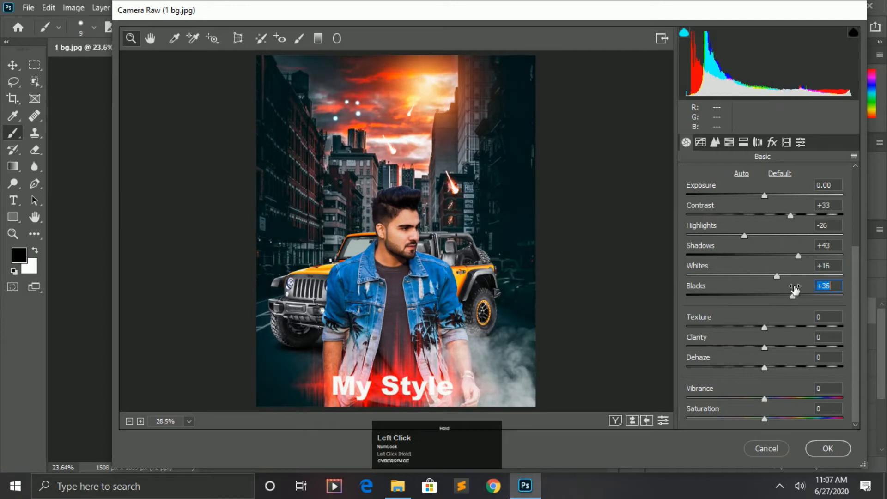
# Step: Set the Camera Raw Temperature to -8, Vibrance +26, Saturation -10, Dehaze +19 and Clarity -30
pyautogui.scroll(3, 769, 275)
pyautogui.moveTo(766, 250); pyautogui.dragTo(763, 249)
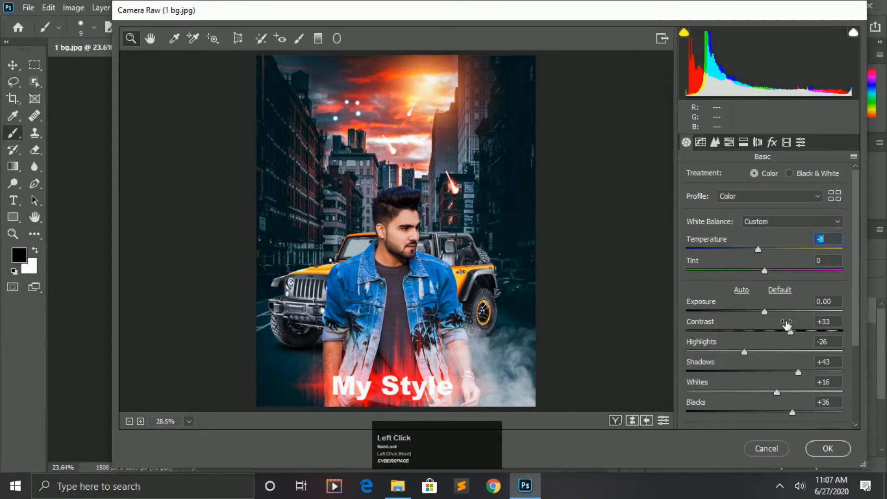
pyautogui.scroll(-3, 764, 296)
pyautogui.moveTo(769, 396); pyautogui.dragTo(766, 416)
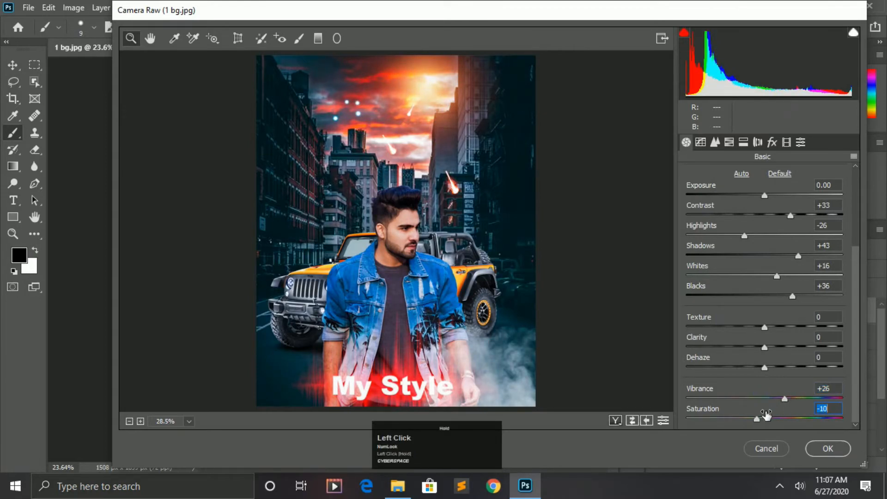
pyautogui.moveTo(764, 367); pyautogui.dragTo(782, 360)
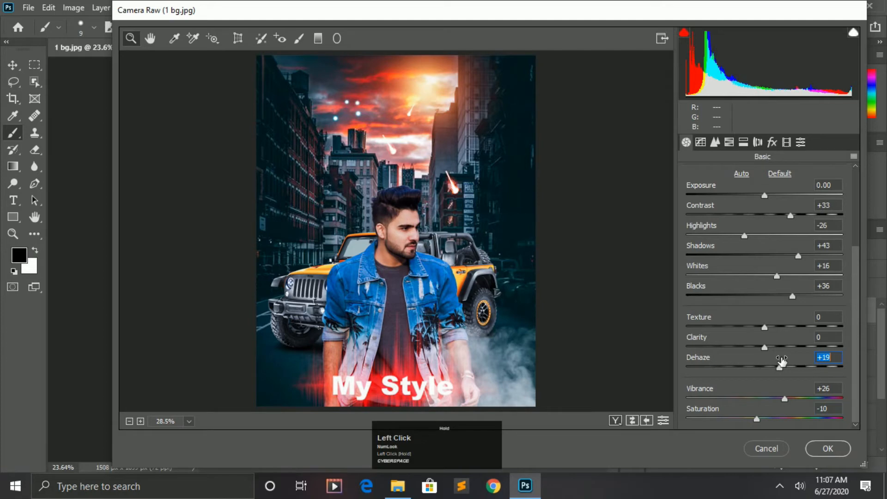
pyautogui.moveTo(772, 347); pyautogui.dragTo(753, 347)
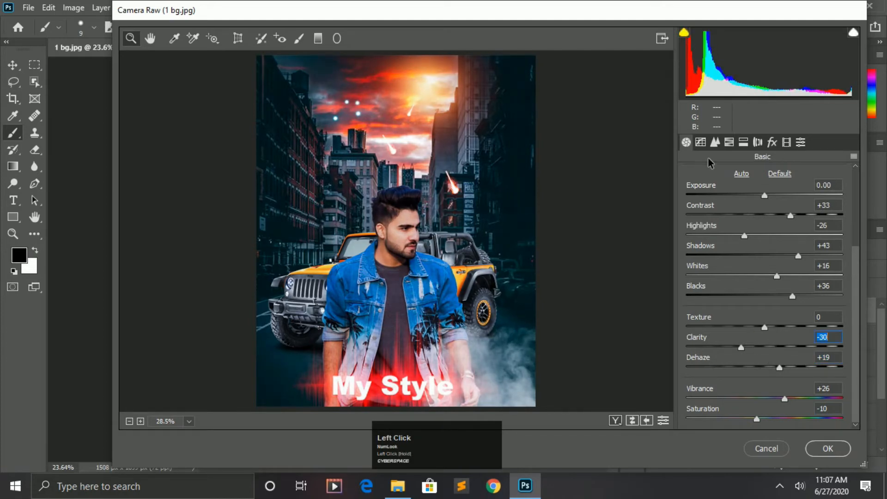
# Step: Set the sharpening amount to about 13 and noise reduction to Luminance 7, Luminance Detail 17, Color 9 and Color Detail 11
pyautogui.click(715, 142)
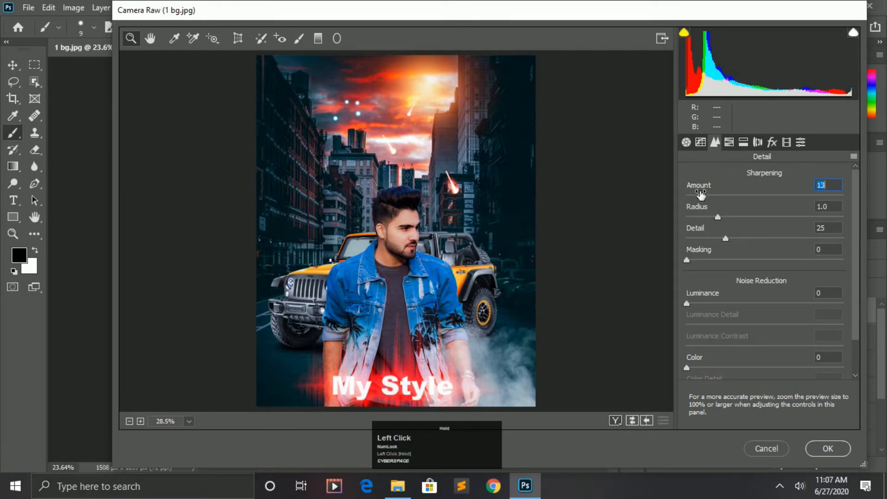
pyautogui.scroll(-1, 725, 256)
pyautogui.moveTo(696, 260); pyautogui.dragTo(701, 261)
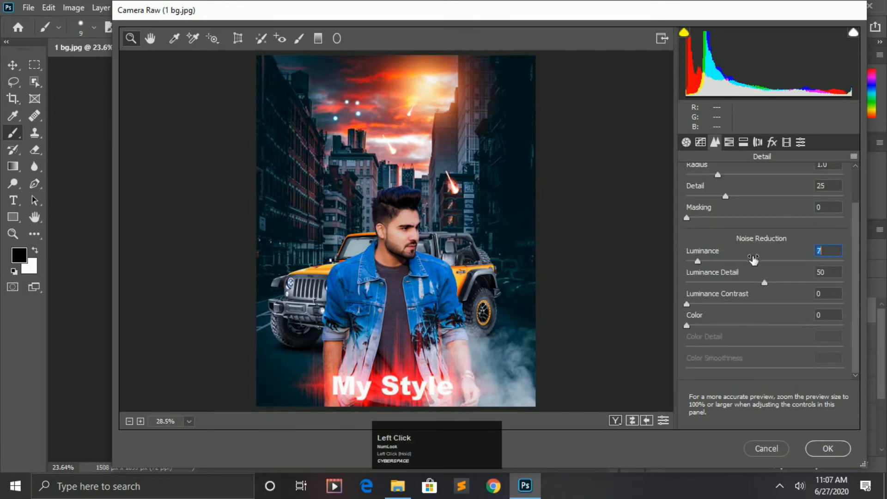
pyautogui.moveTo(766, 275); pyautogui.dragTo(756, 277)
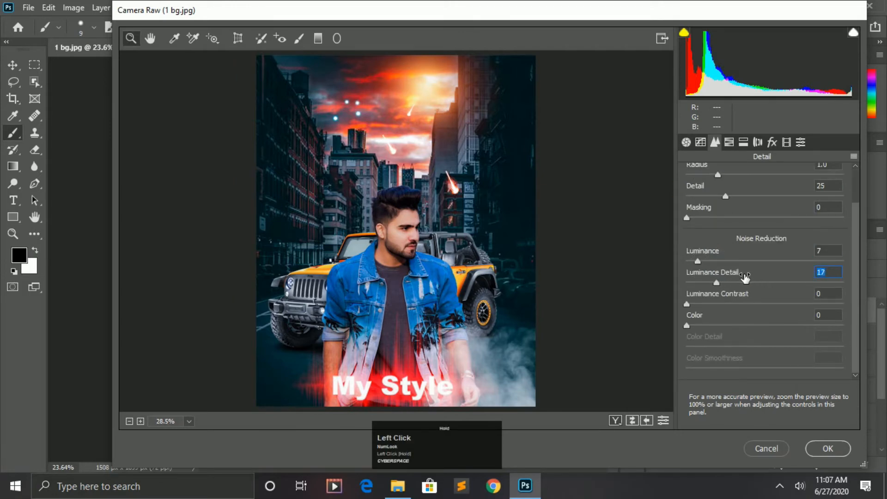
pyautogui.moveTo(692, 319); pyautogui.dragTo(699, 322)
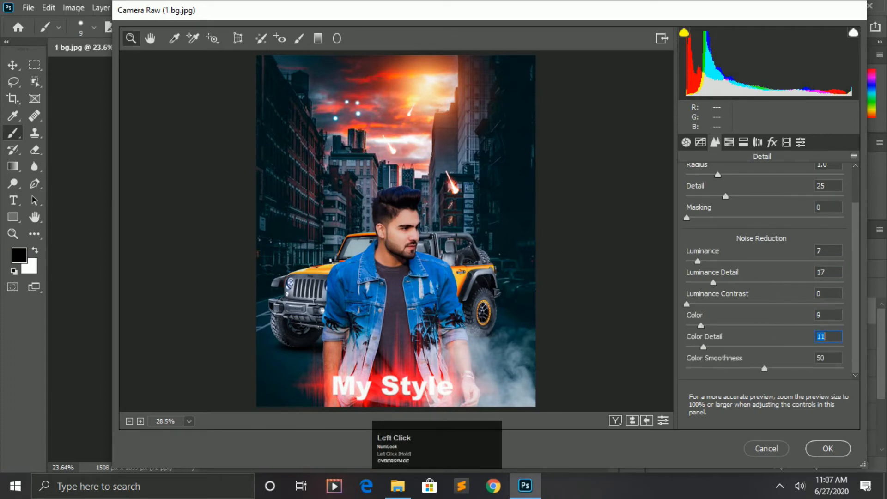
# Step: In the HSL adjustments, set the Oranges saturation to -26 and the Oranges luminance to +16
pyautogui.click(729, 143)
pyautogui.click(738, 176)
pyautogui.moveTo(768, 244); pyautogui.dragTo(765, 240)
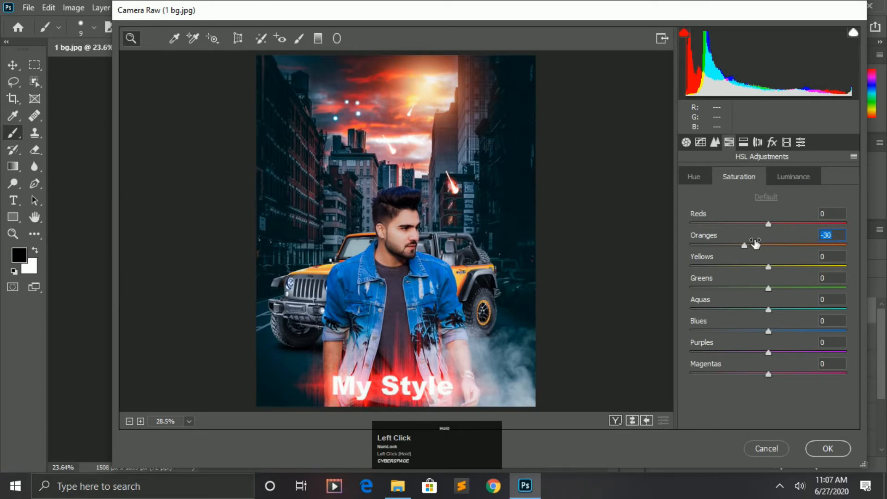
pyautogui.moveTo(758, 243); pyautogui.dragTo(788, 244)
pyautogui.click(791, 177)
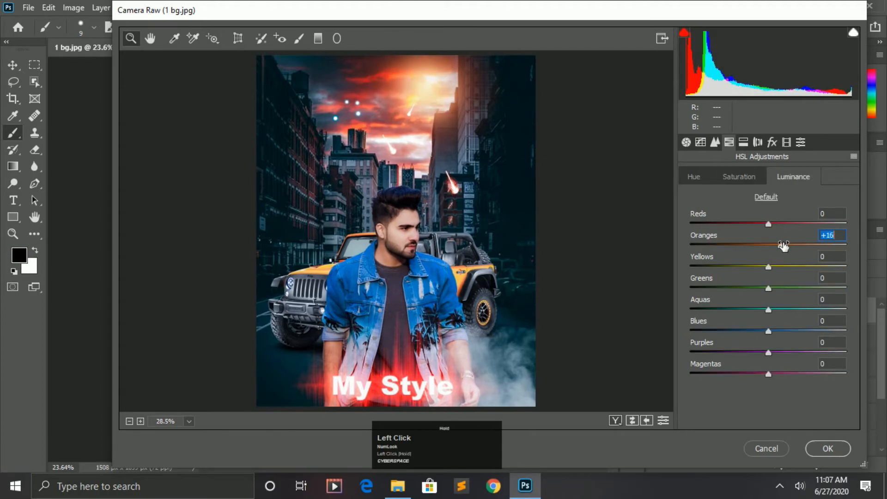
# Step: Set the HSL saturation of Blues to +11 and Yellows to about +51, and the Yellows luminance to about -17
pyautogui.click(739, 176)
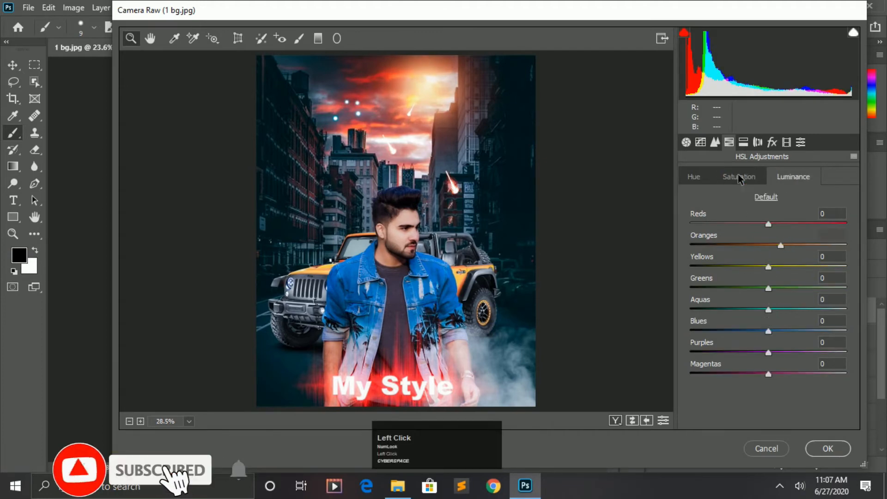
pyautogui.moveTo(771, 329)
pyautogui.mouseDown()
pyautogui.moveTo(789, 331)
pyautogui.moveTo(777, 333)
pyautogui.mouseUp()
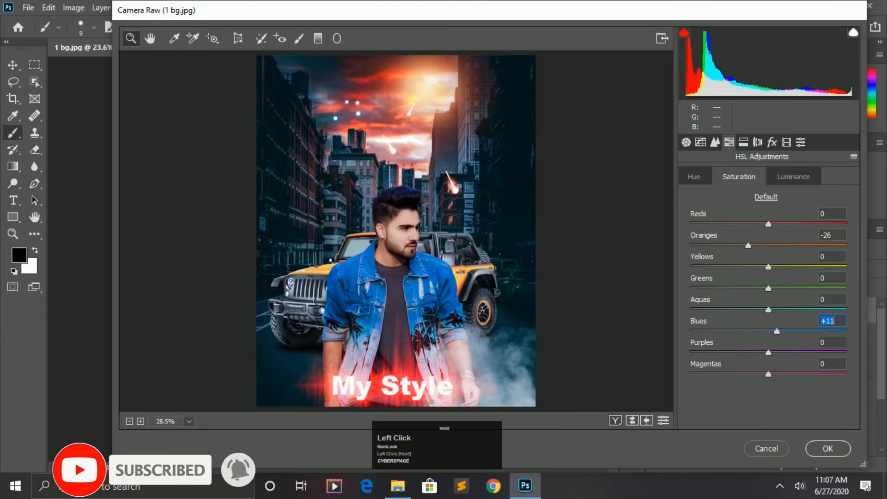
pyautogui.moveTo(774, 264); pyautogui.dragTo(792, 264)
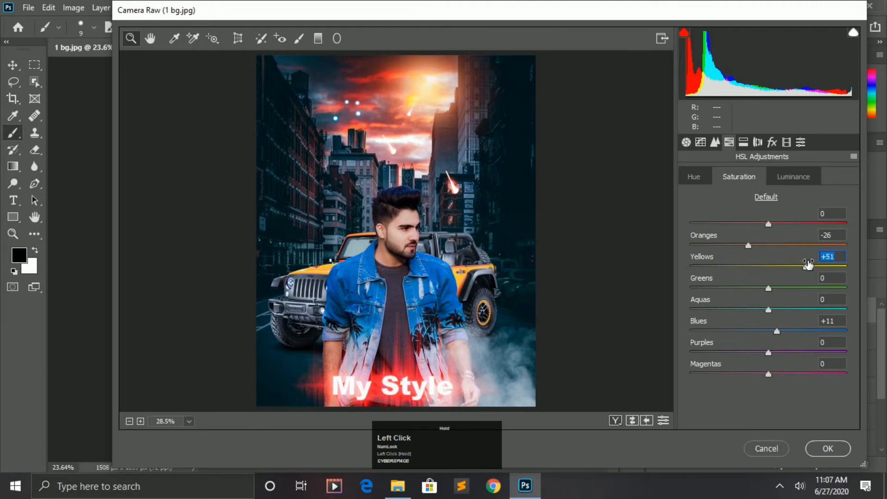
pyautogui.click(793, 176)
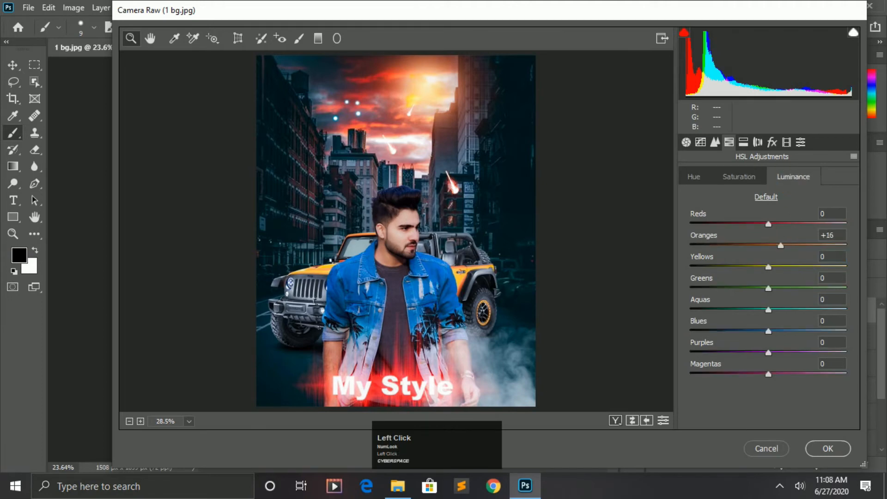
pyautogui.moveTo(763, 267)
pyautogui.mouseDown()
pyautogui.moveTo(751, 267)
pyautogui.moveTo(759, 267)
pyautogui.mouseUp()
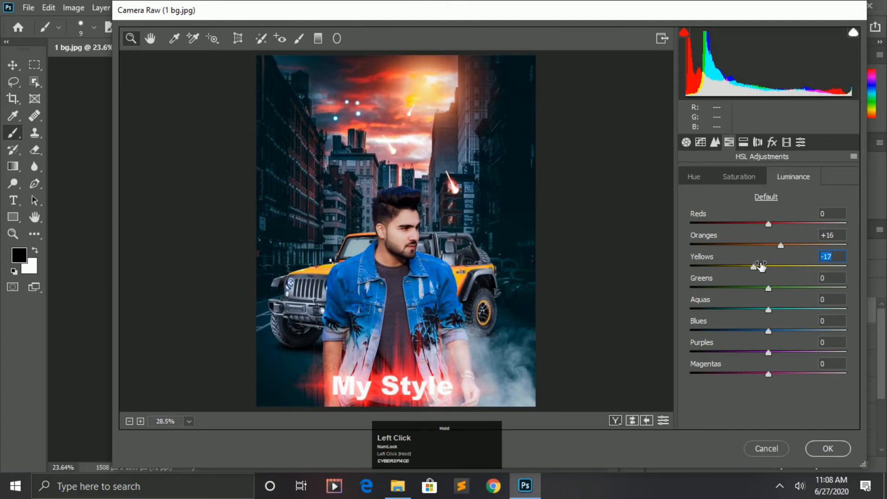
# Step: Add a slight dark post-crop vignette and apply the Camera Raw filter to the stamped layer
pyautogui.click(773, 148)
pyautogui.moveTo(771, 301); pyautogui.dragTo(747, 308)
pyautogui.click(826, 447)
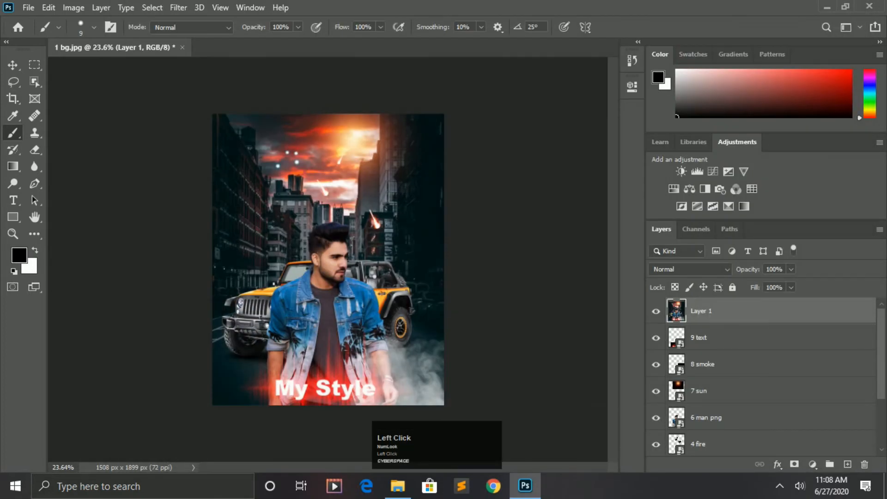
# Step: Add a Brightness/Contrast adjustment layer above the stamped layer with raised brightness, and invert its mask to black
pyautogui.hotkey('ctrl', '0')
pyautogui.click(812, 464)
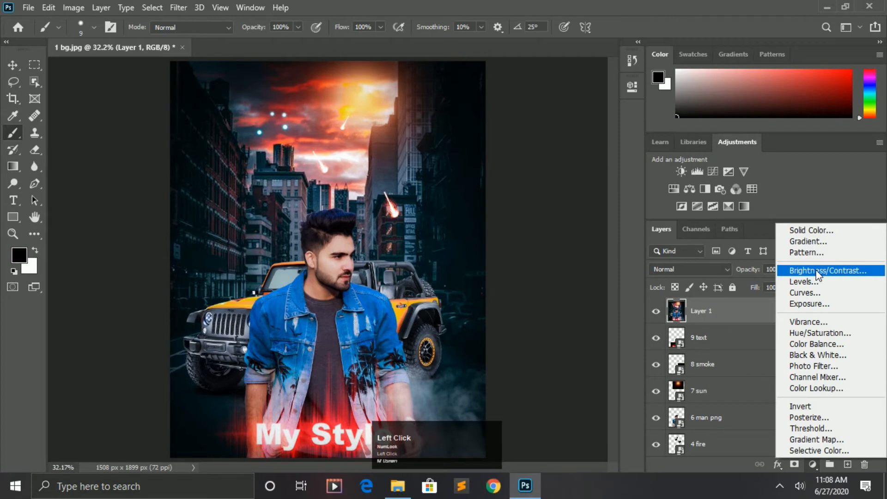
pyautogui.click(817, 271)
pyautogui.moveTo(519, 162); pyautogui.dragTo(551, 162)
pyautogui.click(593, 83)
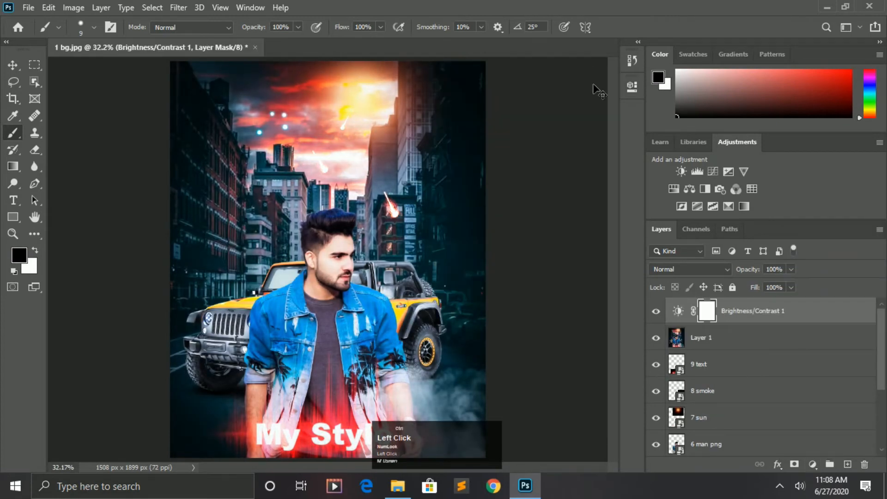
pyautogui.hotkey('ctrl', 'i')
# Step: With a soft white brush at 0% hardness, paint the Brightness/Contrast mask over the jacket's front highlights and cuff
pyautogui.scroll(1, 63, 159)
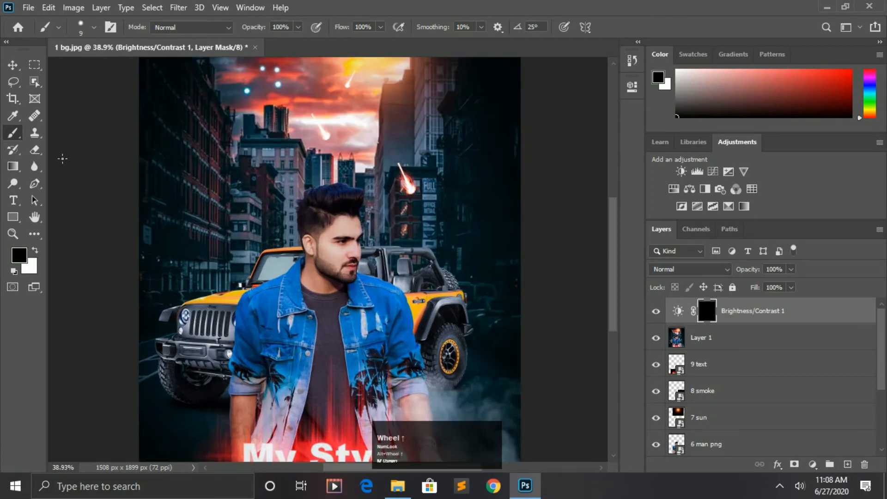
pyautogui.rightClick(330, 304)
pyautogui.moveTo(427, 320); pyautogui.dragTo(369, 317)
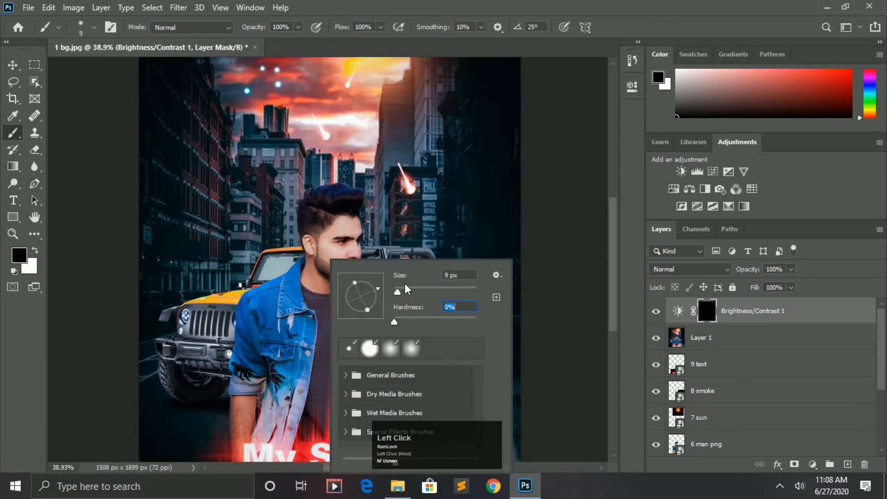
pyautogui.click(427, 5)
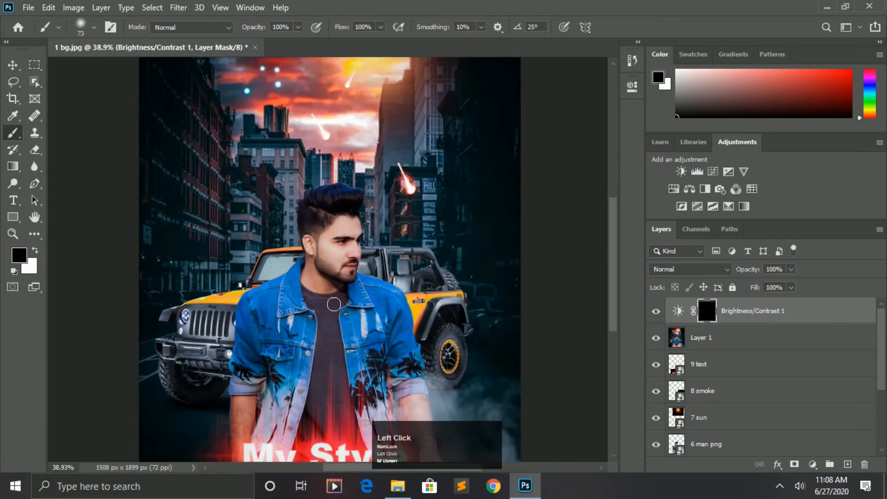
pyautogui.press('x')
pyautogui.scroll(2, 314, 357)
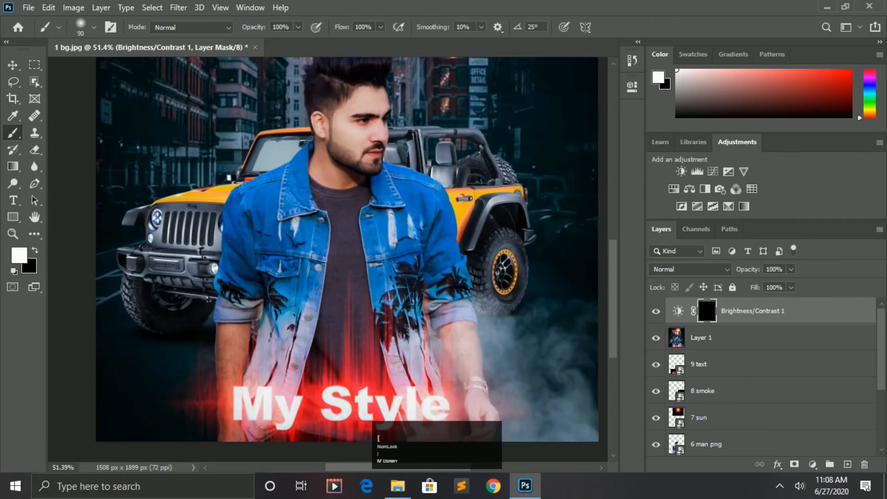
pyautogui.moveTo(318, 243)
pyautogui.mouseDown()
pyautogui.moveTo(289, 321)
pyautogui.moveTo(411, 240)
pyautogui.mouseUp()
pyautogui.press('[')
pyautogui.moveTo(458, 309); pyautogui.dragTo(471, 323)
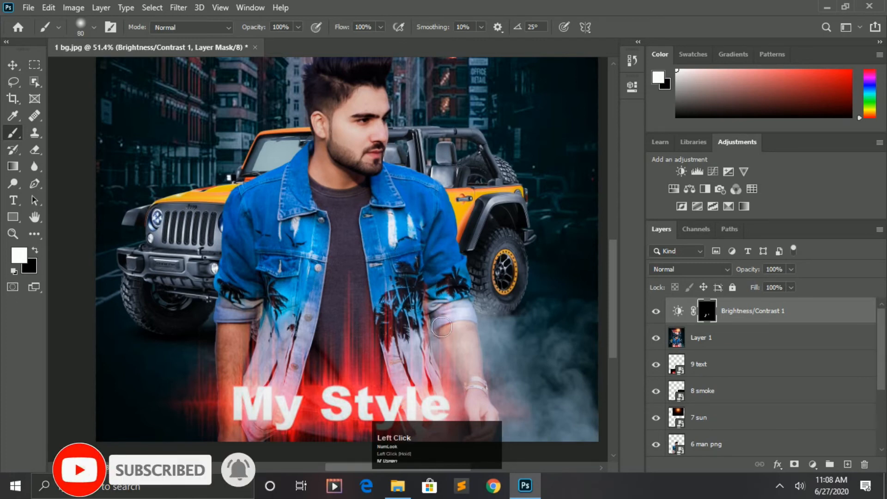
pyautogui.press(']')
pyautogui.moveTo(398, 308); pyautogui.dragTo(427, 325)
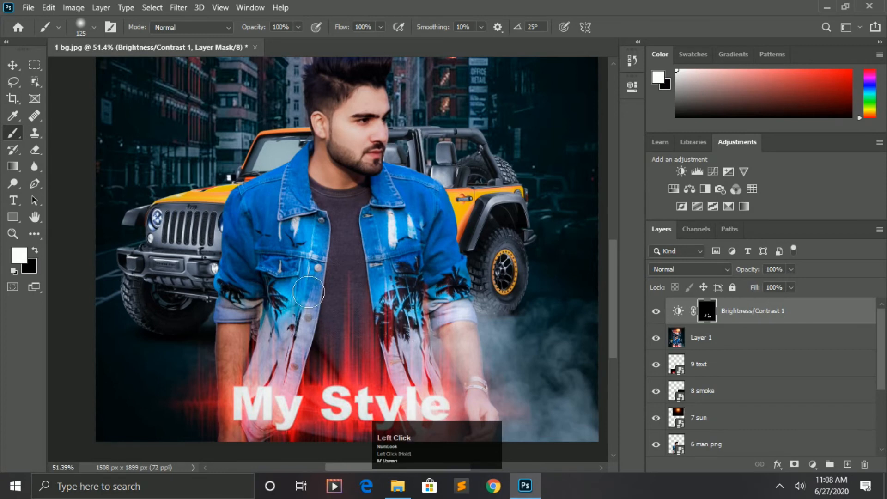
# Step: Paint the brightening onto the jacket's shoulders and upper chest with a smaller white brush of about 100 px
pyautogui.press('[')
pyautogui.moveTo(262, 215)
pyautogui.mouseDown()
pyautogui.moveTo(307, 185)
pyautogui.moveTo(308, 221)
pyautogui.mouseUp()
pyautogui.moveTo(404, 201); pyautogui.dragTo(444, 211)
pyautogui.press('space')
pyautogui.moveTo(352, 230)
pyautogui.mouseDown()
pyautogui.moveTo(372, 231)
pyautogui.moveTo(393, 296)
pyautogui.moveTo(421, 317)
pyautogui.mouseUp()
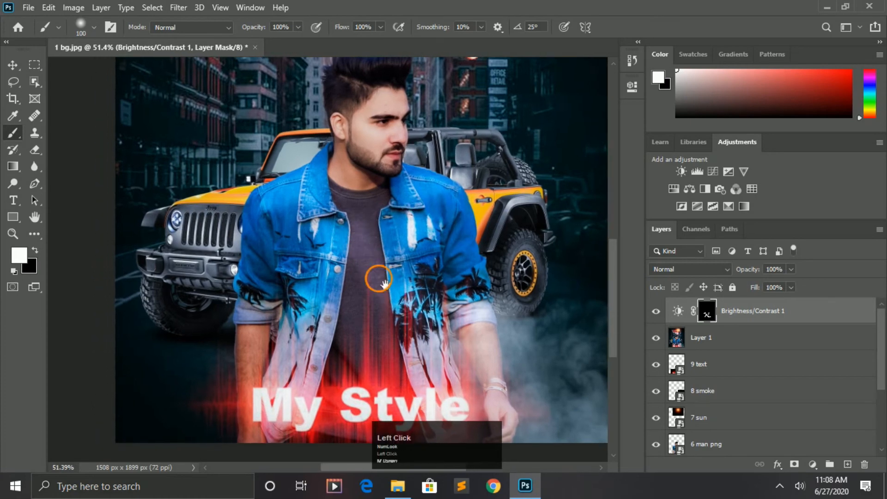
pyautogui.moveTo(379, 278); pyautogui.dragTo(369, 215)
# Step: Extend the painted brightening across the jacket's front, sleeves and collar on the mask with a soft white brush of about 125 px
pyautogui.press('space')
pyautogui.moveTo(333, 188); pyautogui.dragTo(392, 268)
pyautogui.moveTo(329, 230); pyautogui.dragTo(316, 316)
pyautogui.press('space')
pyautogui.moveTo(272, 190)
pyautogui.mouseDown()
pyautogui.moveTo(277, 317)
pyautogui.moveTo(295, 346)
pyautogui.moveTo(314, 347)
pyautogui.mouseUp()
pyautogui.press('space')
pyautogui.moveTo(250, 279)
pyautogui.mouseDown()
pyautogui.moveTo(268, 281)
pyautogui.moveTo(252, 265)
pyautogui.moveTo(305, 279)
pyautogui.mouseUp()
pyautogui.press('space')
pyautogui.moveTo(362, 262); pyautogui.dragTo(239, 295)
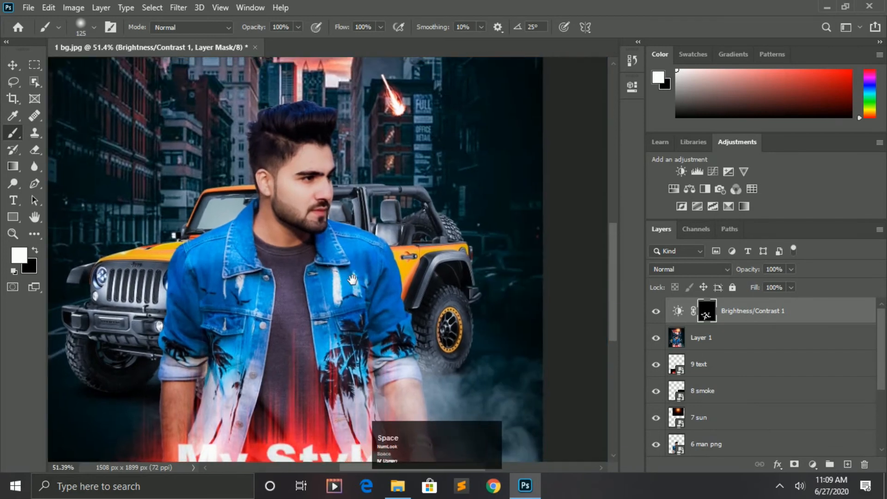
pyautogui.moveTo(398, 272)
pyautogui.mouseDown()
pyautogui.moveTo(471, 264)
pyautogui.moveTo(465, 337)
pyautogui.mouseUp()
pyautogui.press('space')
pyautogui.moveTo(362, 287); pyautogui.dragTo(424, 312)
pyautogui.moveTo(297, 256); pyautogui.dragTo(301, 256)
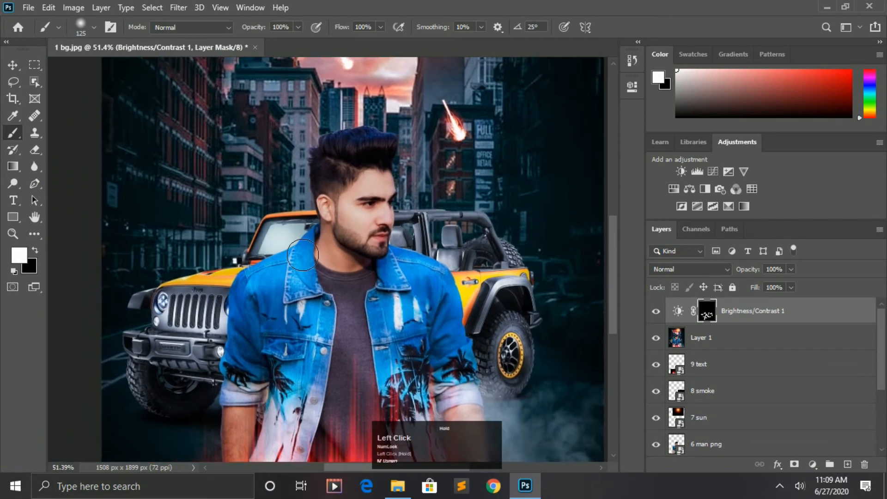
pyautogui.moveTo(457, 257)
pyautogui.mouseDown()
pyautogui.moveTo(450, 254)
pyautogui.moveTo(463, 267)
pyautogui.mouseUp()
pyautogui.press('space')
pyautogui.moveTo(165, 398)
pyautogui.mouseDown()
pyautogui.moveTo(251, 268)
pyautogui.moveTo(306, 263)
pyautogui.mouseUp()
pyautogui.press('space')
pyautogui.moveTo(360, 228)
pyautogui.mouseDown()
pyautogui.moveTo(281, 405)
pyautogui.moveTo(244, 285)
pyautogui.mouseUp()
# Step: Set the Brightness of the jacket-highlight Brightness/Contrast adjustment layer to 41
pyautogui.hotkey('ctrl', '0')
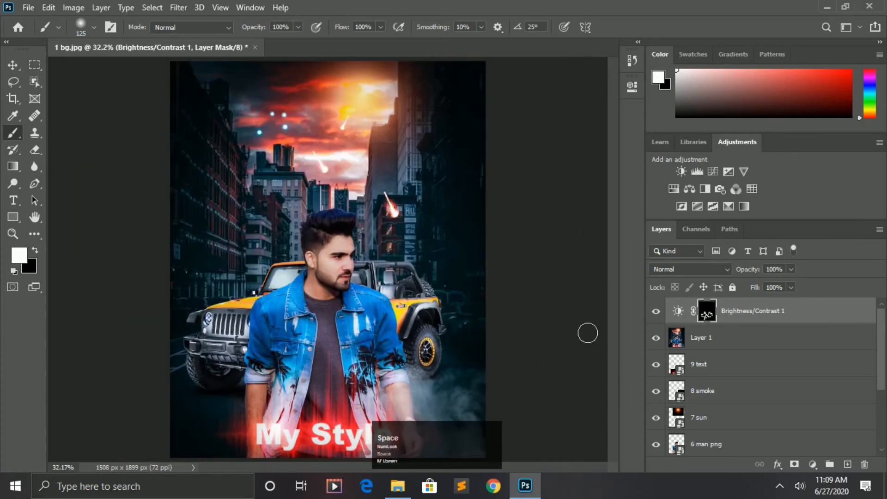
pyautogui.doubleClick(680, 316)
pyautogui.moveTo(551, 162)
pyautogui.mouseDown()
pyautogui.moveTo(558, 165)
pyautogui.moveTo(543, 173)
pyautogui.mouseUp()
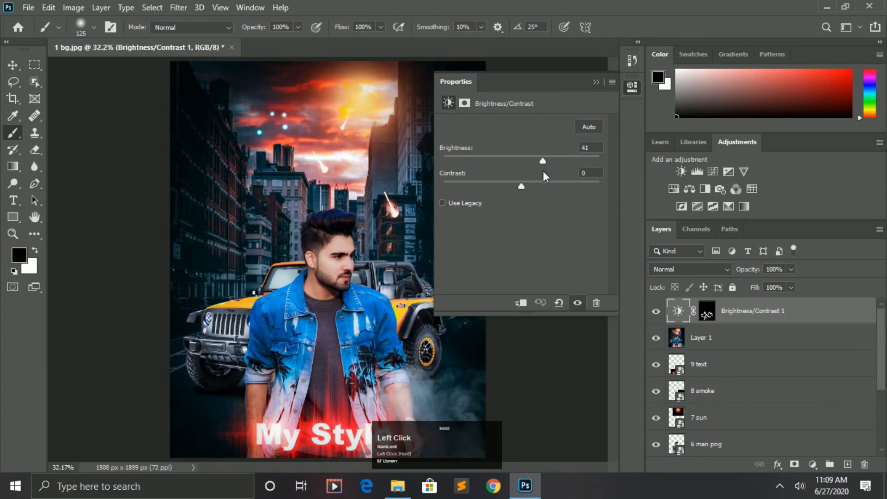
pyautogui.click(600, 82)
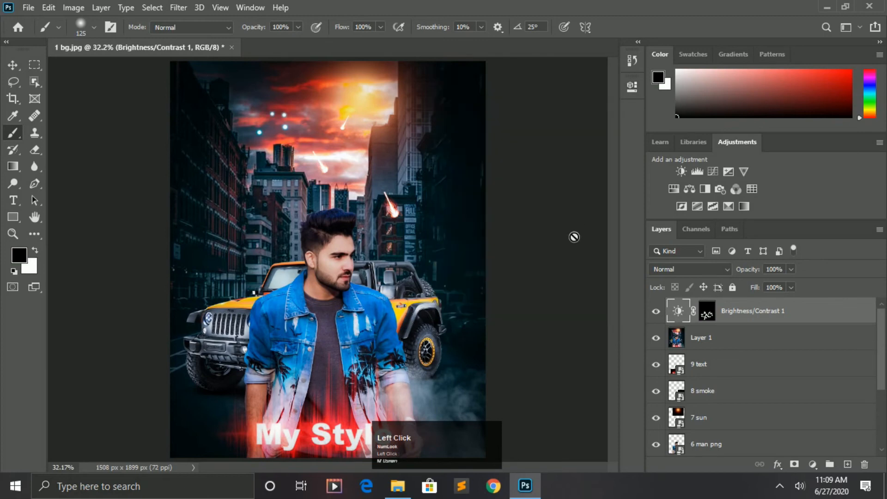
# Step: Add a second Brightness/Contrast adjustment layer above the first with Brightness at -43, and invert its mask to black
pyautogui.click(813, 465)
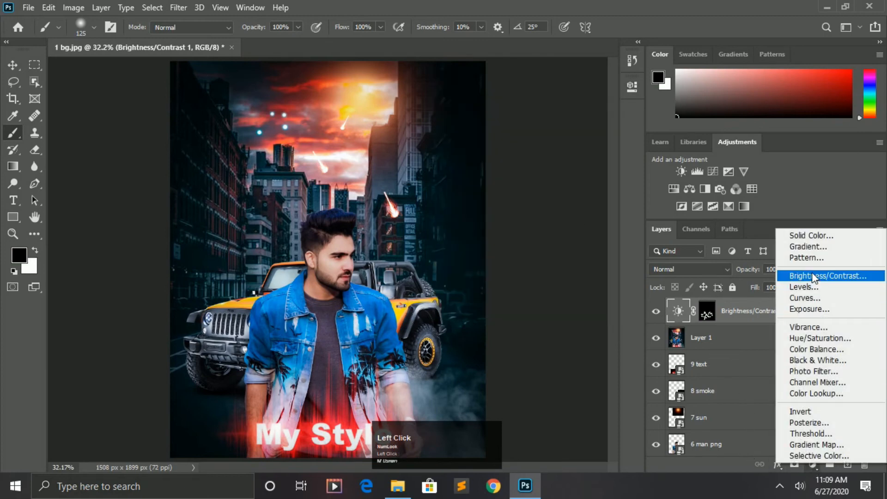
pyautogui.click(827, 274)
pyautogui.moveTo(477, 190); pyautogui.dragTo(508, 190)
pyautogui.click(558, 303)
pyautogui.moveTo(517, 156); pyautogui.dragTo(479, 162)
pyautogui.click(596, 81)
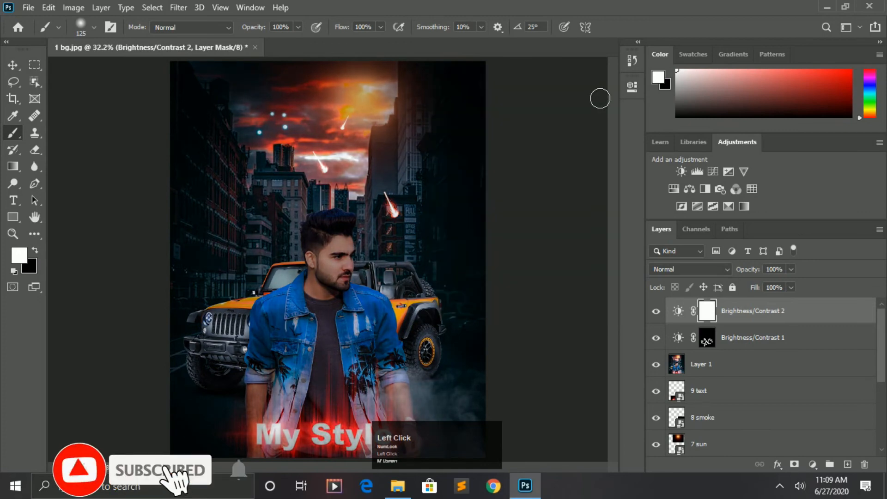
pyautogui.hotkey('ctrl', 'i')
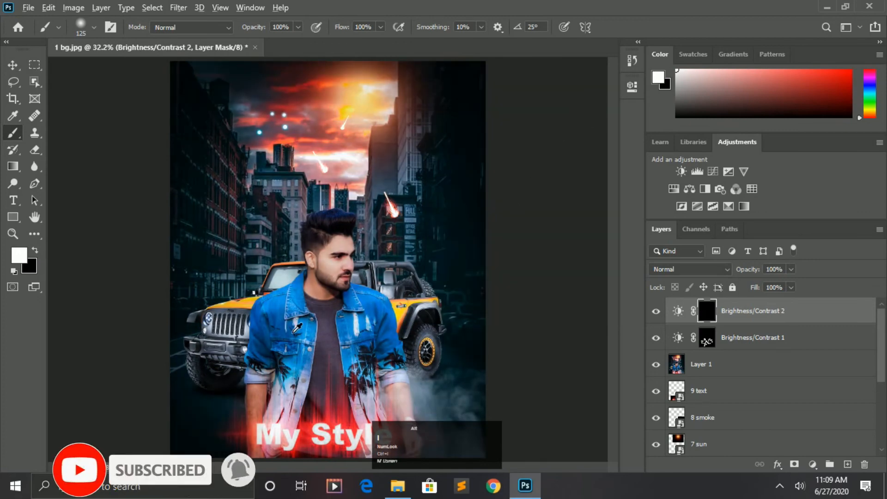
# Step: Paint the darkening mask onto the neck shadow under the chin and the T-shirt's shadows with a white brush of 50 to 80 px
pyautogui.scroll(4, 332, 318)
pyautogui.moveTo(336, 321); pyautogui.dragTo(305, 291)
pyautogui.scroll(4, 304, 291)
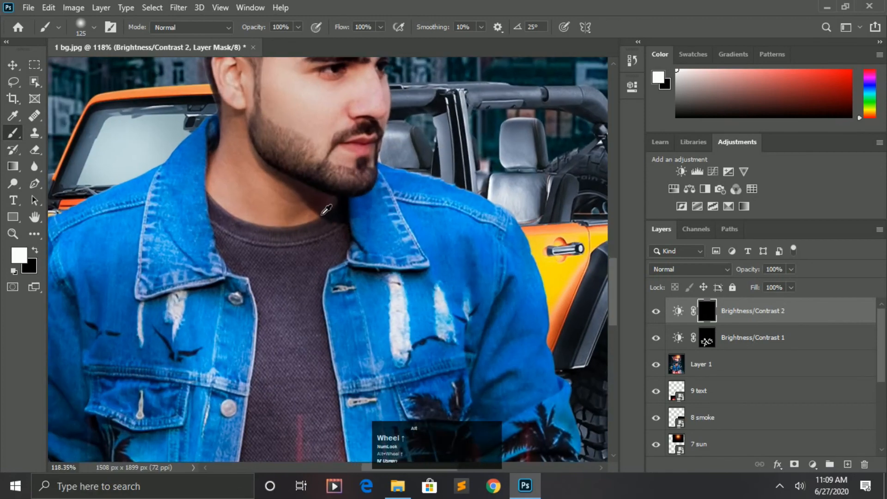
pyautogui.press('[')
pyautogui.press('[')
pyautogui.press('[')
pyautogui.press('[')
pyautogui.press('[')
pyautogui.press('[')
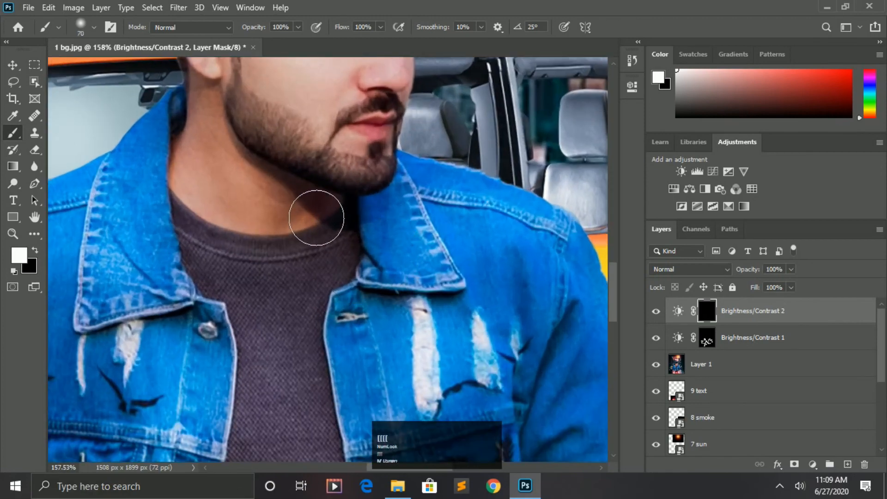
pyautogui.moveTo(329, 217)
pyautogui.mouseDown()
pyautogui.moveTo(359, 248)
pyautogui.moveTo(363, 272)
pyautogui.mouseUp()
pyautogui.moveTo(246, 277); pyautogui.dragTo(267, 186)
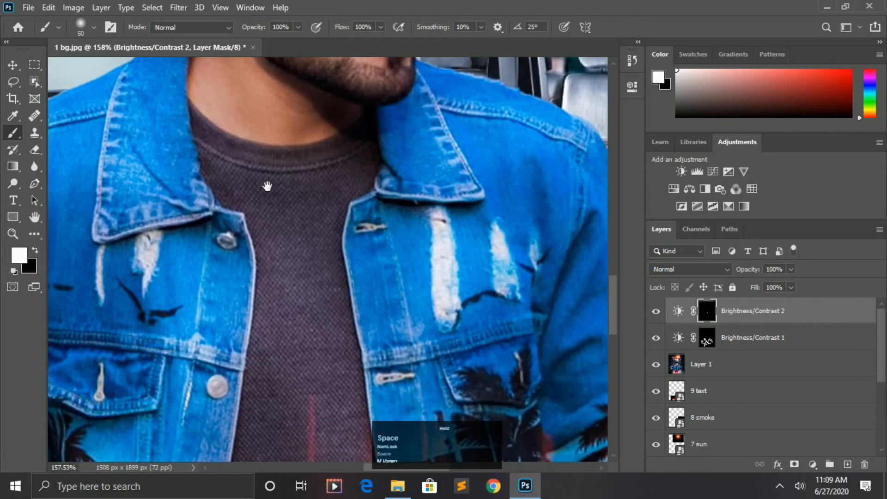
pyautogui.moveTo(323, 293); pyautogui.dragTo(297, 76)
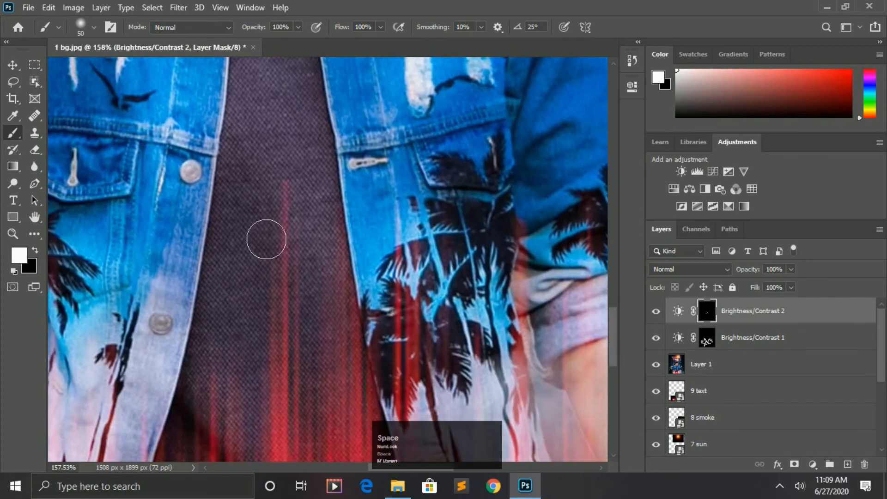
pyautogui.moveTo(264, 231)
pyautogui.mouseDown()
pyautogui.moveTo(331, 339)
pyautogui.moveTo(365, 361)
pyautogui.mouseUp()
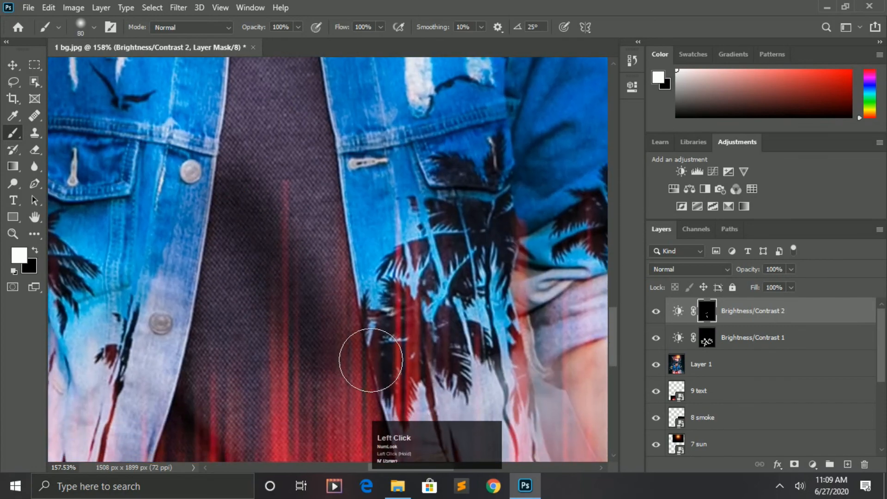
# Step: Paint the darkening onto the jacket's shadowed folds, sleeves and lower front with a white brush of about 60 to 80 px
pyautogui.scroll(-2, 346, 327)
pyautogui.press('[')
pyautogui.press('[')
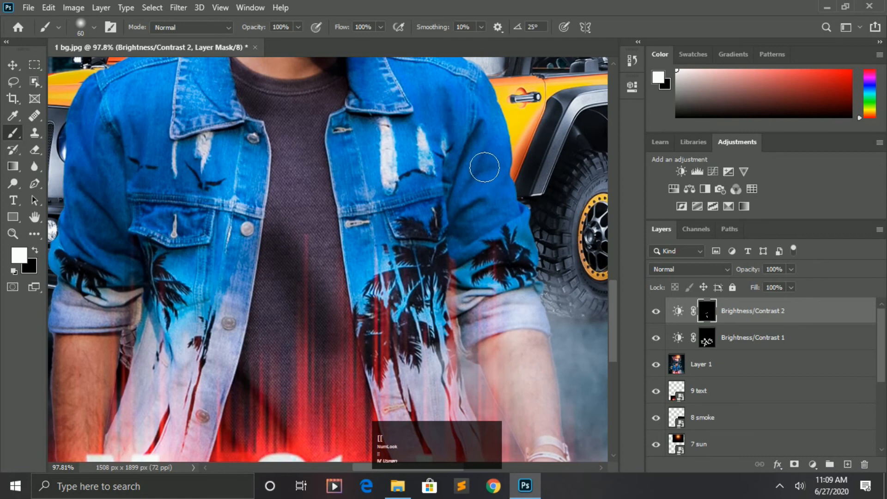
pyautogui.moveTo(463, 184)
pyautogui.mouseDown()
pyautogui.moveTo(461, 238)
pyautogui.moveTo(488, 246)
pyautogui.mouseUp()
pyautogui.press(']')
pyautogui.press(']')
pyautogui.moveTo(121, 238); pyautogui.dragTo(240, 195)
pyautogui.moveTo(252, 150)
pyautogui.mouseDown()
pyautogui.moveTo(248, 190)
pyautogui.moveTo(261, 240)
pyautogui.mouseUp()
pyautogui.moveTo(265, 309); pyautogui.dragTo(279, 184)
pyautogui.moveTo(342, 184); pyautogui.dragTo(354, 209)
pyautogui.moveTo(402, 280); pyautogui.dragTo(248, 239)
pyautogui.moveTo(111, 335)
pyautogui.mouseDown()
pyautogui.moveTo(196, 361)
pyautogui.moveTo(265, 365)
pyautogui.mouseUp()
pyautogui.moveTo(361, 255); pyautogui.dragTo(339, 425)
pyautogui.moveTo(341, 224)
pyautogui.mouseDown()
pyautogui.moveTo(334, 278)
pyautogui.moveTo(402, 370)
pyautogui.mouseUp()
pyautogui.moveTo(537, 273)
pyautogui.mouseDown()
pyautogui.moveTo(498, 290)
pyautogui.moveTo(499, 337)
pyautogui.mouseUp()
# Step: Paint the remaining shadows on the jacket's shoulders, collar and sleeve beside the jeep's grille, reducing the white brush to 50 px
pyautogui.moveTo(455, 138)
pyautogui.mouseDown()
pyautogui.moveTo(497, 137)
pyautogui.moveTo(529, 169)
pyautogui.mouseUp()
pyautogui.moveTo(61, 233)
pyautogui.mouseDown()
pyautogui.moveTo(289, 243)
pyautogui.moveTo(340, 159)
pyautogui.mouseUp()
pyautogui.moveTo(134, 241)
pyautogui.mouseDown()
pyautogui.moveTo(148, 260)
pyautogui.moveTo(155, 332)
pyautogui.moveTo(209, 377)
pyautogui.moveTo(249, 374)
pyautogui.mouseUp()
pyautogui.moveTo(146, 201)
pyautogui.mouseDown()
pyautogui.moveTo(144, 285)
pyautogui.moveTo(192, 277)
pyautogui.mouseUp()
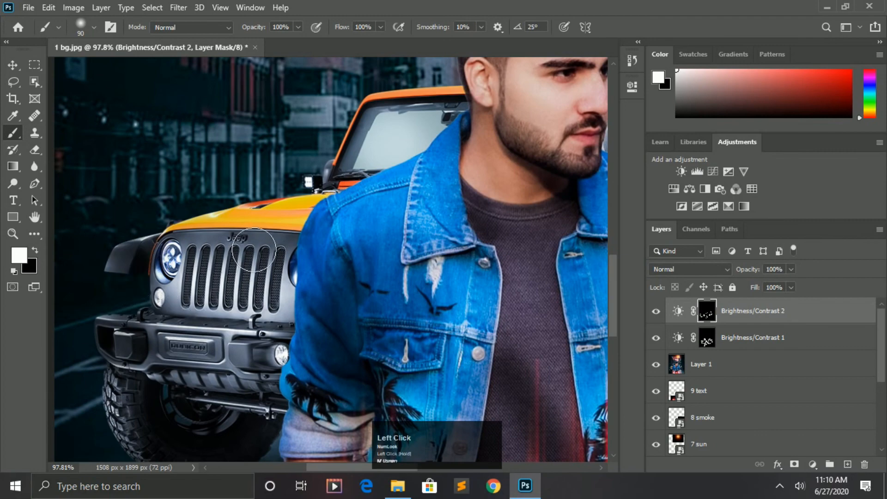
pyautogui.moveTo(235, 244); pyautogui.dragTo(119, 267)
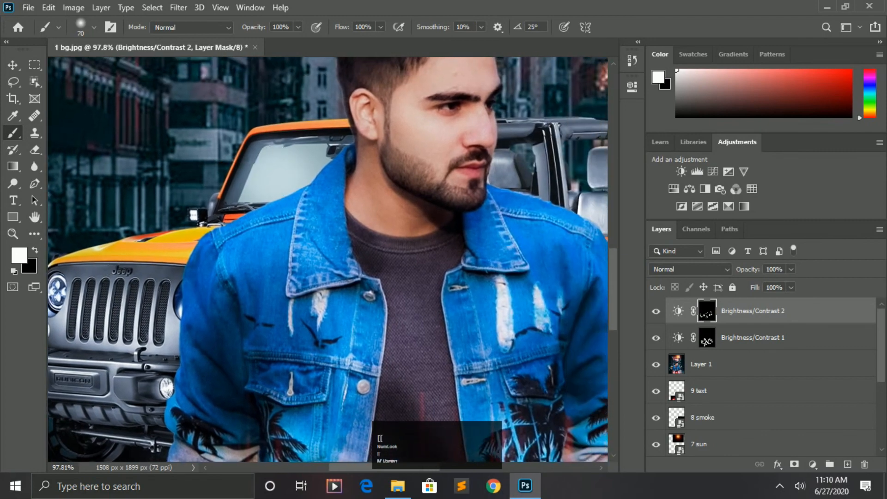
pyautogui.moveTo(264, 156); pyautogui.dragTo(251, 202)
pyautogui.keyDown('alt'); pyautogui.scroll(-5, 173, 217); pyautogui.keyUp('alt')
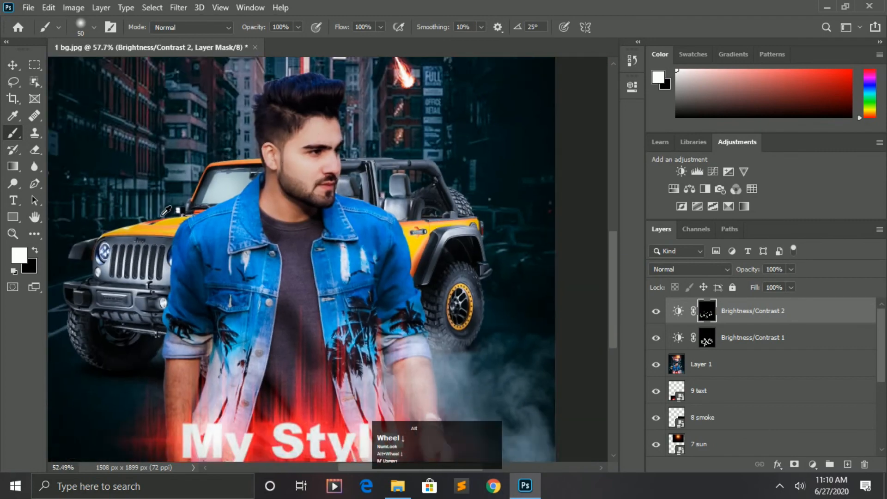
# Step: Soften the painted shadows by setting the second Brightness/Contrast layer's Brightness to -17
pyautogui.scroll(-2, 192, 235)
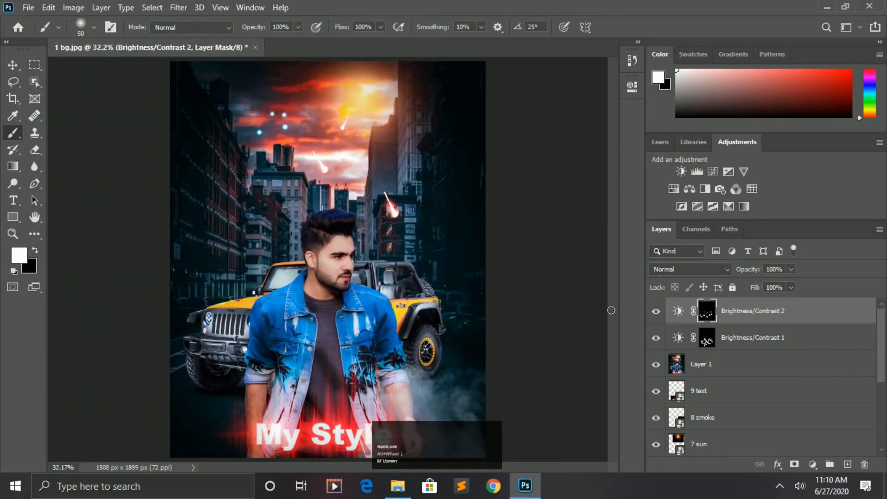
pyautogui.click(683, 314)
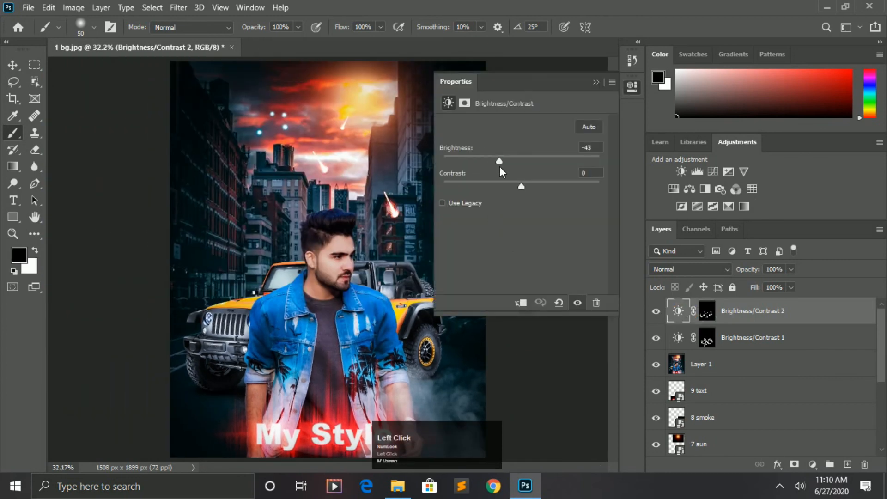
pyautogui.moveTo(496, 168); pyautogui.dragTo(512, 170)
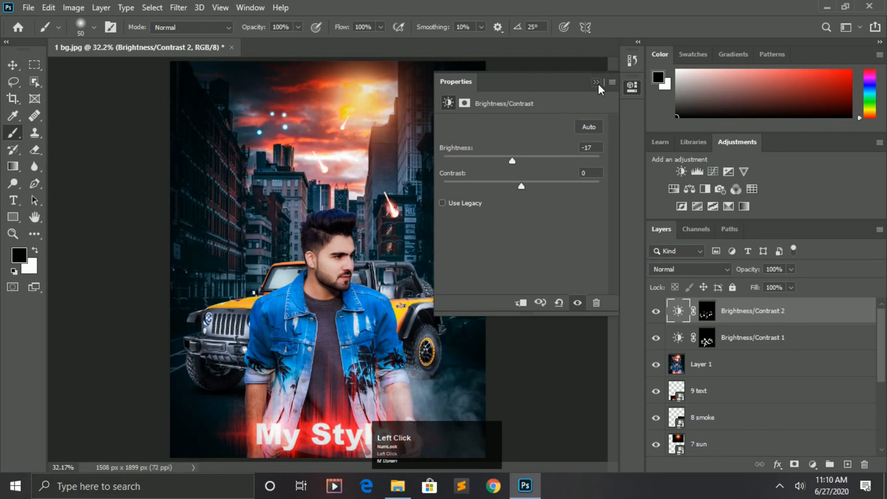
pyautogui.click(596, 83)
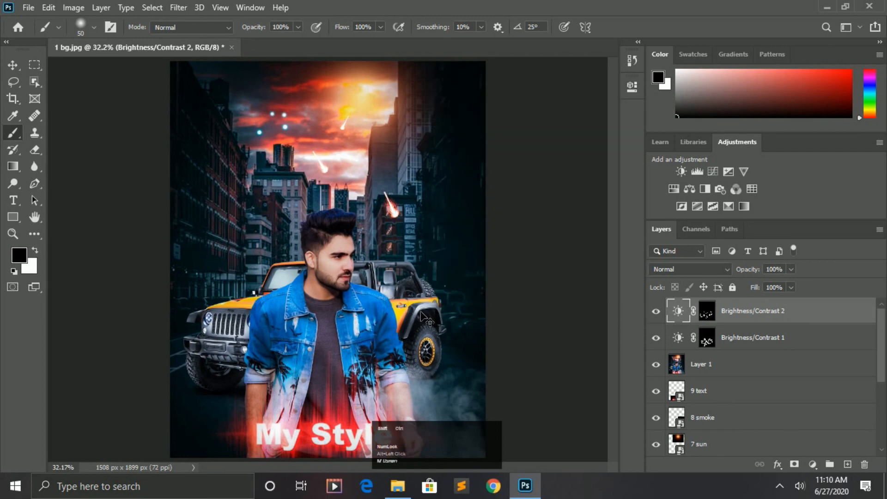
# Step: Stamp all visible layers into a new top layer and start saving the document under a new name
pyautogui.hotkey('ctrl', 'shift', 'alt', 'e')
pyautogui.click(29, 8)
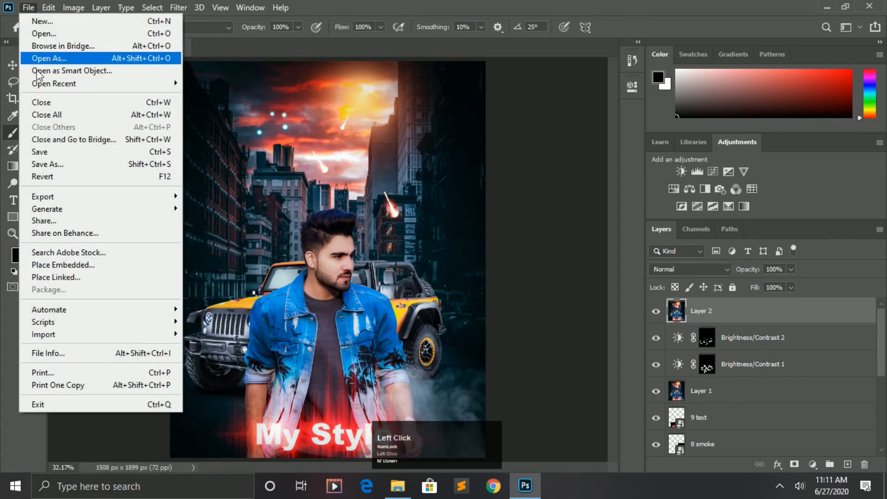
pyautogui.click(61, 164)
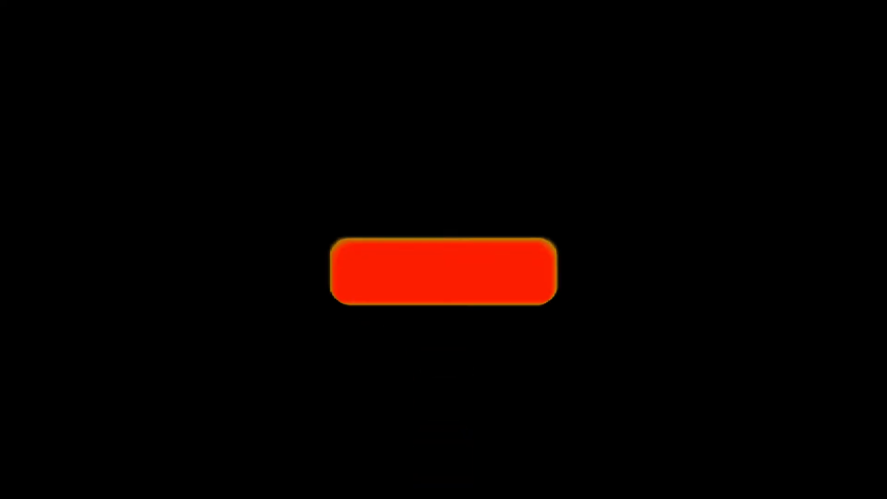